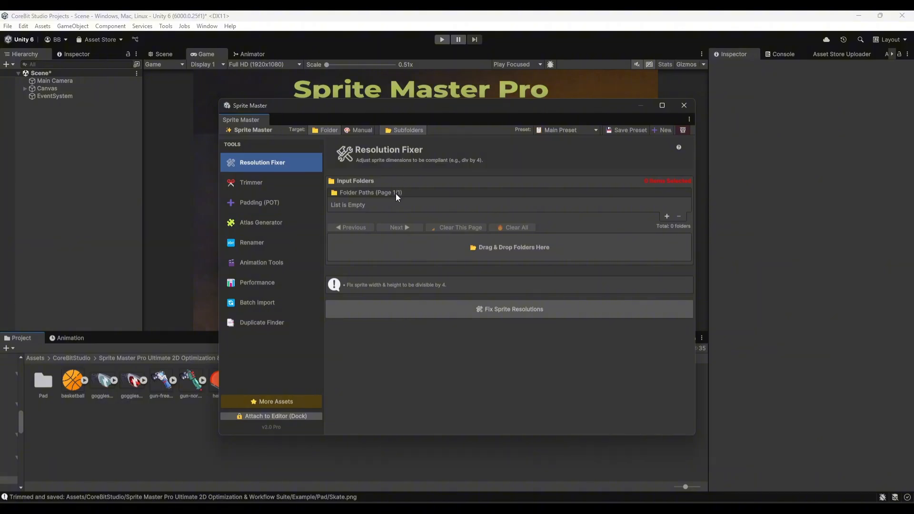
Try switching the target to manual and back to folder mode, and add and remove an empty folder entry.
{"action": "left_click", "coordinate": [352, 131]}
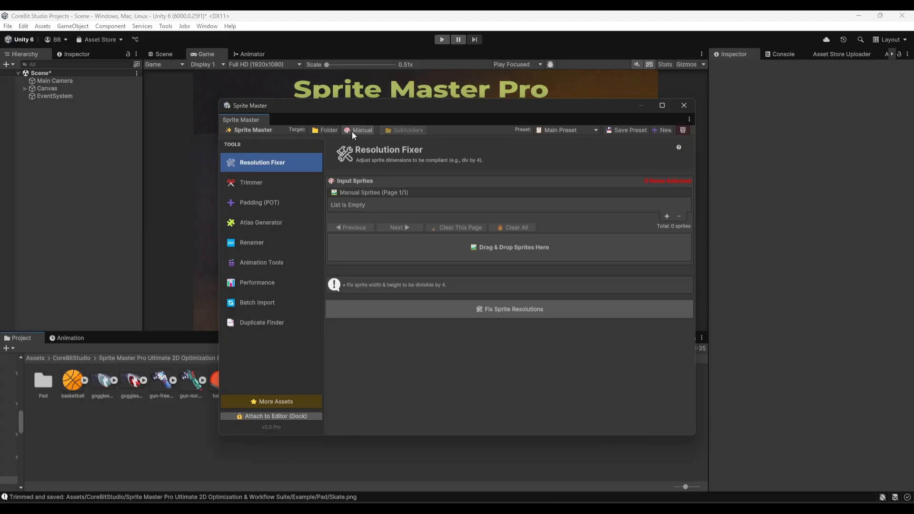
{"action": "left_click", "coordinate": [327, 130]}
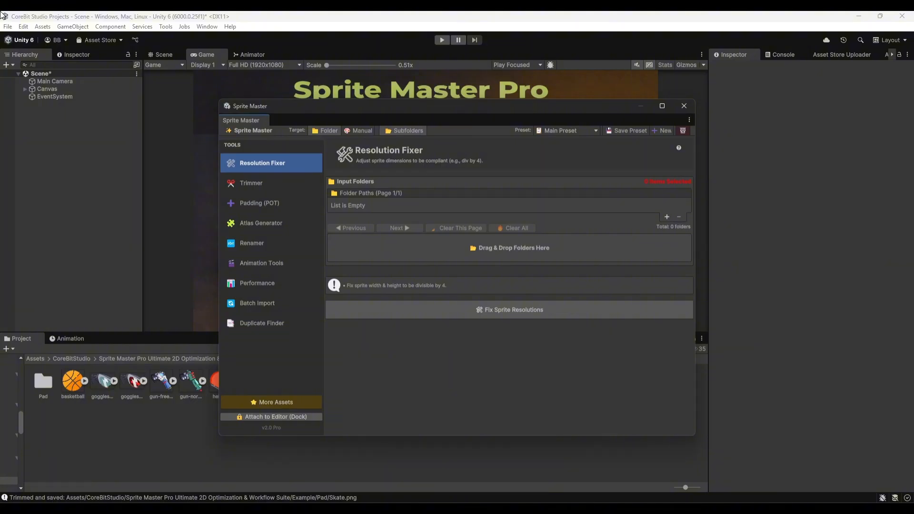
{"action": "left_click", "coordinate": [667, 217]}
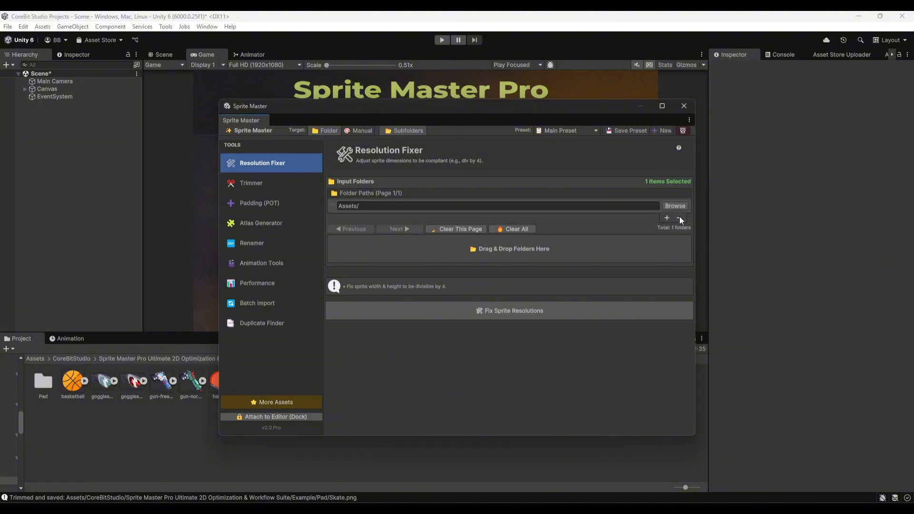
{"action": "left_click", "coordinate": [679, 217]}
Try adding the Pad folder to the Resolution Fixer's input folders, and remove it from the list.
{"action": "left_click", "coordinate": [43, 381]}
{"action": "left_click_drag", "start_coordinate": [44, 381], "coordinate": [507, 248]}
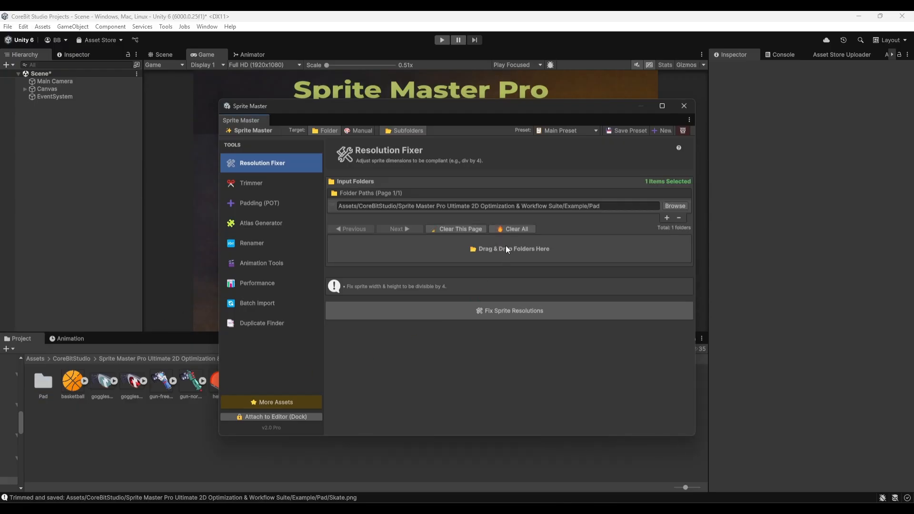
{"action": "left_click", "coordinate": [680, 217]}
Switch the target to manual and add the gun-freeze, basketball and goggles-normal sprites as input.
{"action": "left_click", "coordinate": [367, 131]}
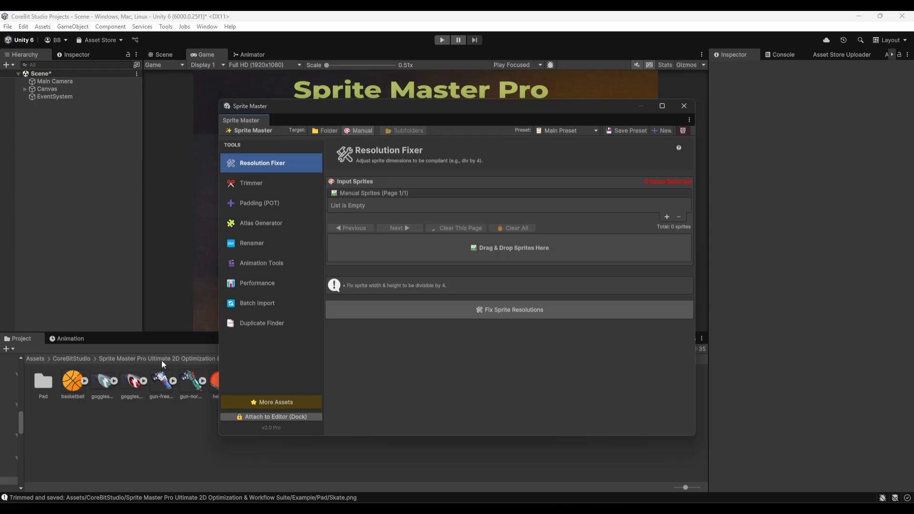
{"action": "left_click_drag", "start_coordinate": [162, 383], "coordinate": [419, 257]}
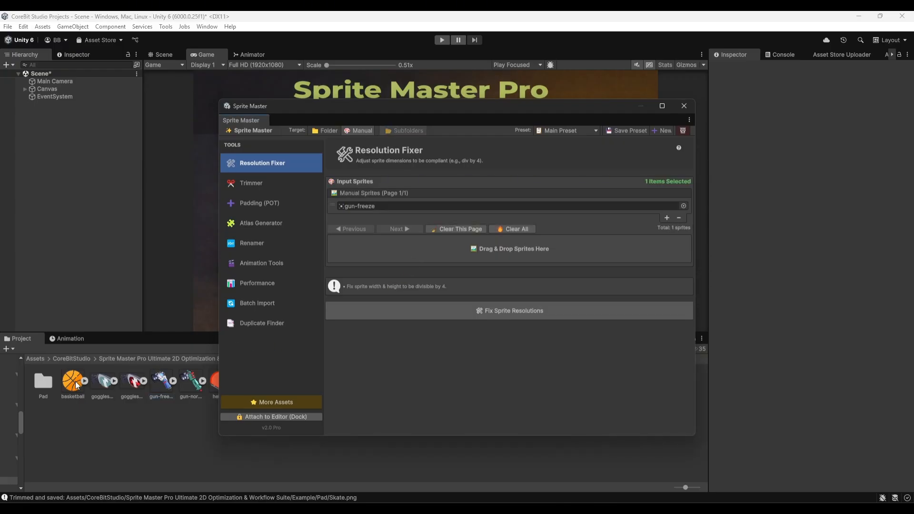
{"action": "left_click_drag", "start_coordinate": [76, 385], "coordinate": [449, 251]}
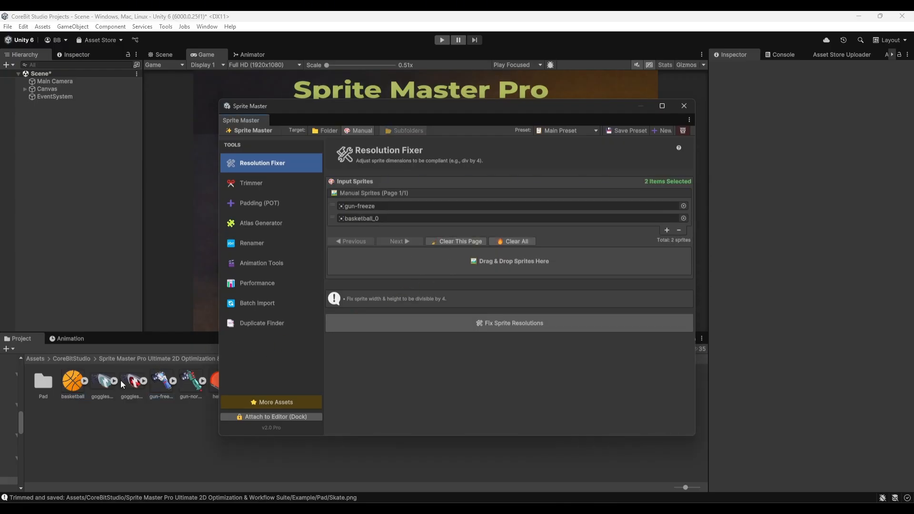
{"action": "left_click_drag", "start_coordinate": [106, 383], "coordinate": [474, 267]}
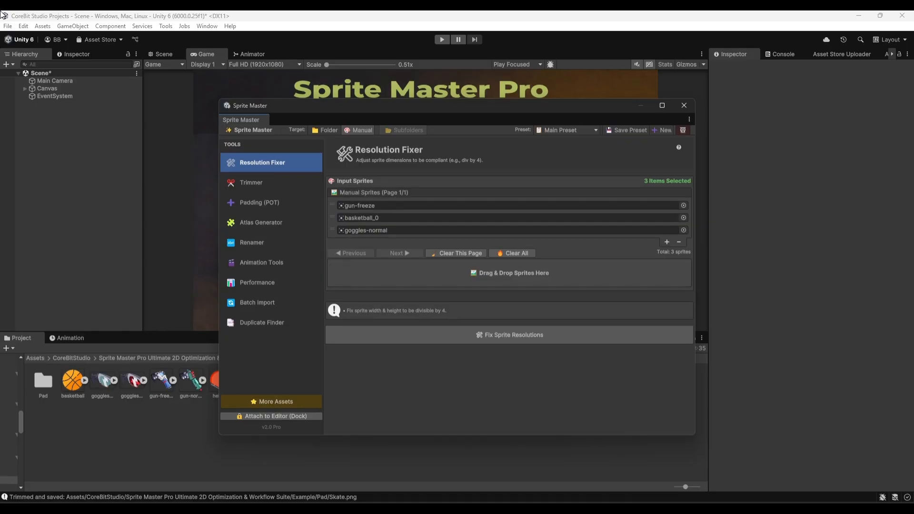
Check the available presets and save the current sprite list to Main Preset.
{"action": "left_click", "coordinate": [582, 131]}
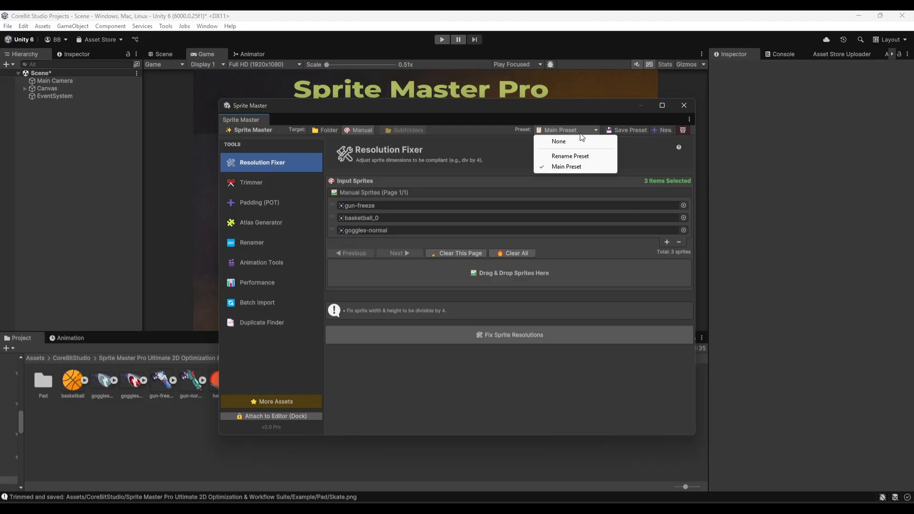
{"action": "left_click", "coordinate": [627, 138]}
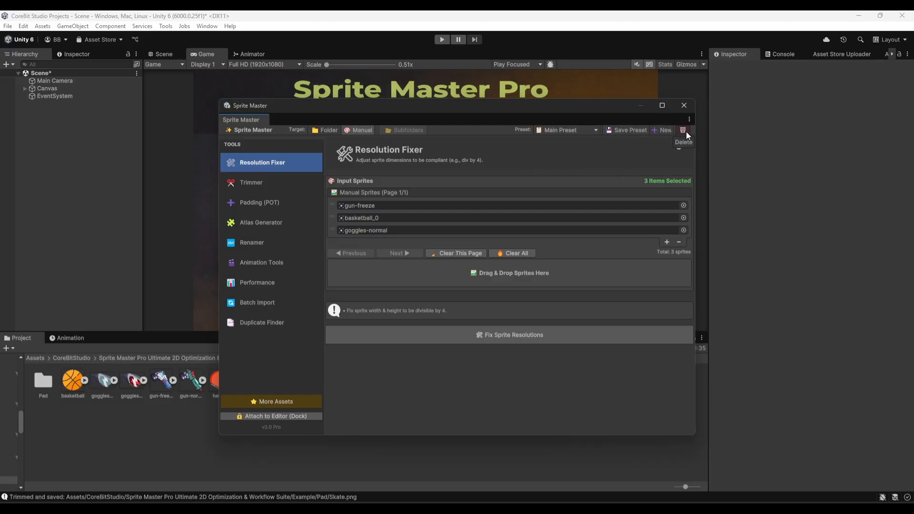
{"action": "left_click", "coordinate": [578, 127]}
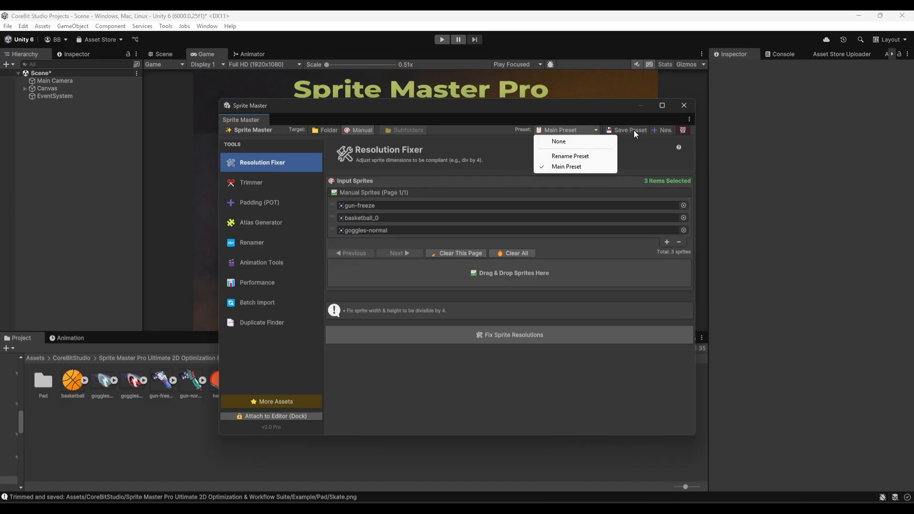
{"action": "left_click", "coordinate": [633, 130]}
Load Rename Preset and return to Main Preset to check the input list stored in each.
{"action": "left_click", "coordinate": [574, 129]}
{"action": "left_click", "coordinate": [573, 157]}
{"action": "left_click", "coordinate": [564, 129]}
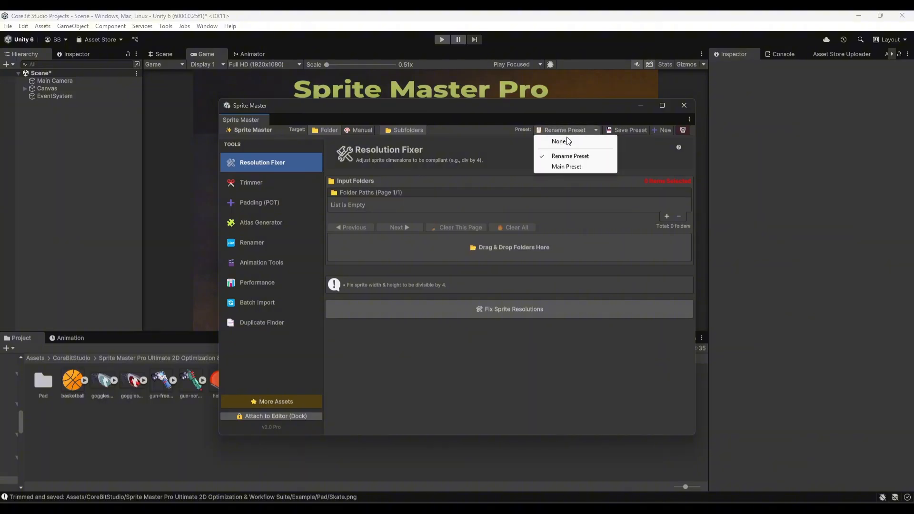
{"action": "left_click", "coordinate": [565, 167]}
Load Rename Preset, add the Pad folder to its input folders and save the preset.
{"action": "left_click", "coordinate": [566, 130]}
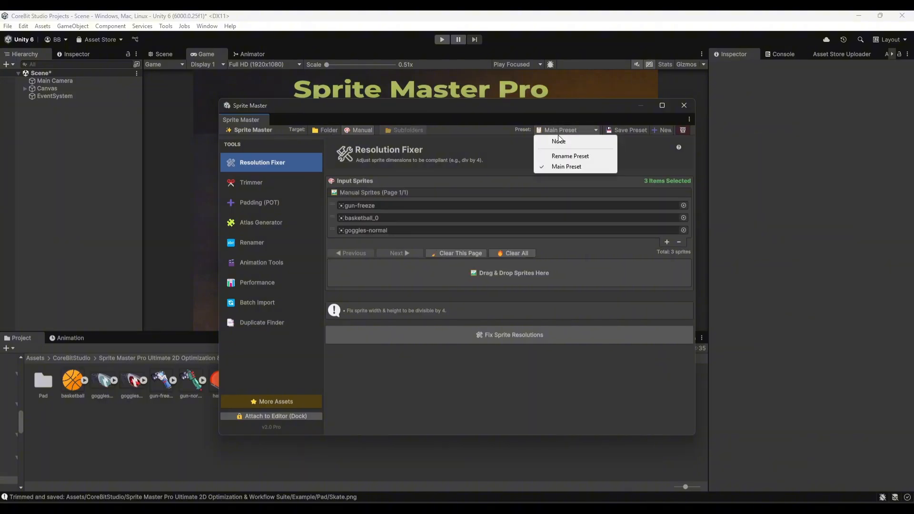
{"action": "left_click", "coordinate": [560, 158]}
{"action": "left_click_drag", "start_coordinate": [46, 383], "coordinate": [436, 248]}
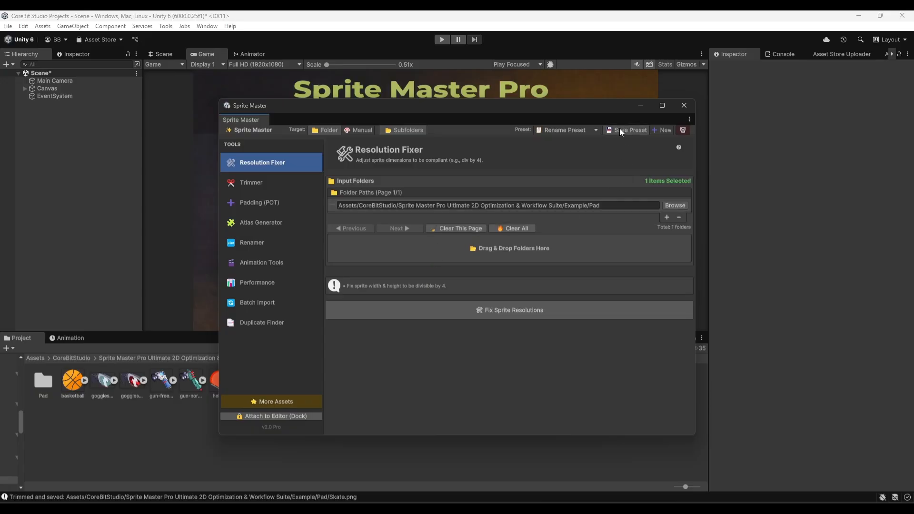
Compare the saved inputs by loading Main Preset and returning to Rename Preset.
{"action": "left_click", "coordinate": [556, 131]}
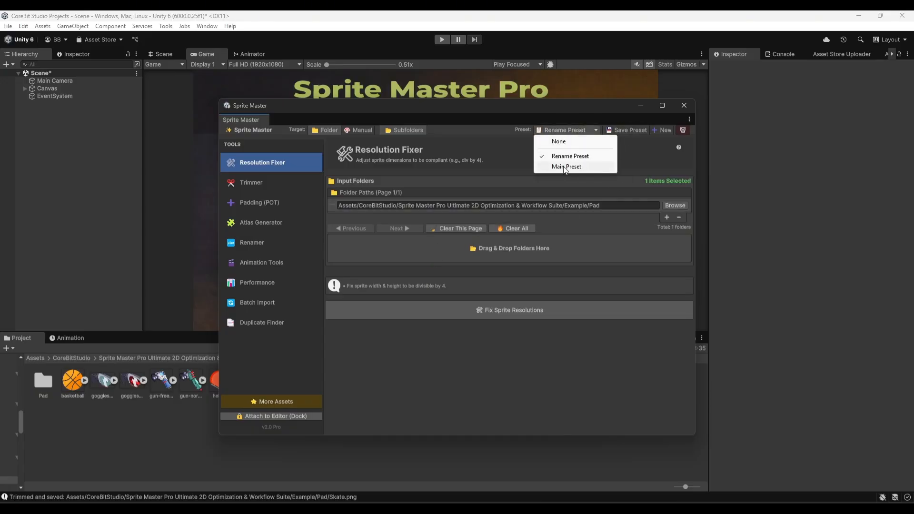
{"action": "left_click", "coordinate": [564, 167]}
{"action": "left_click", "coordinate": [559, 129]}
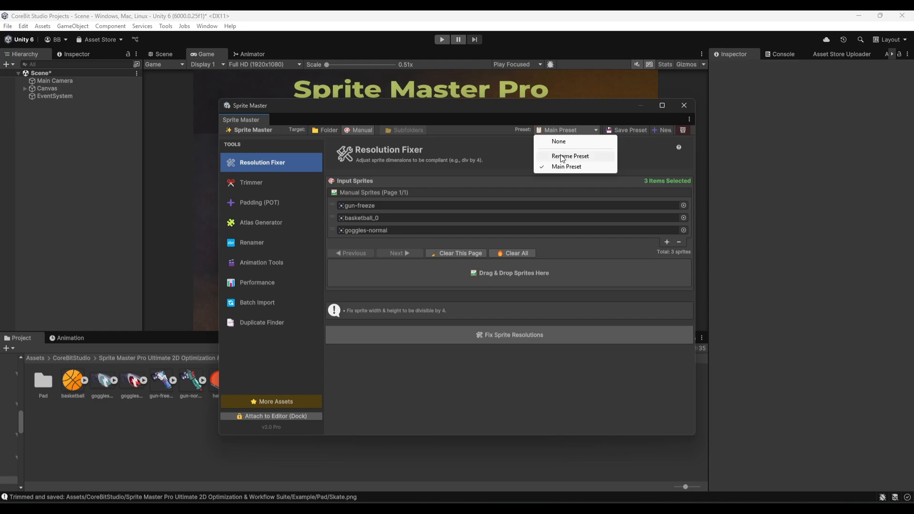
{"action": "left_click", "coordinate": [560, 154]}
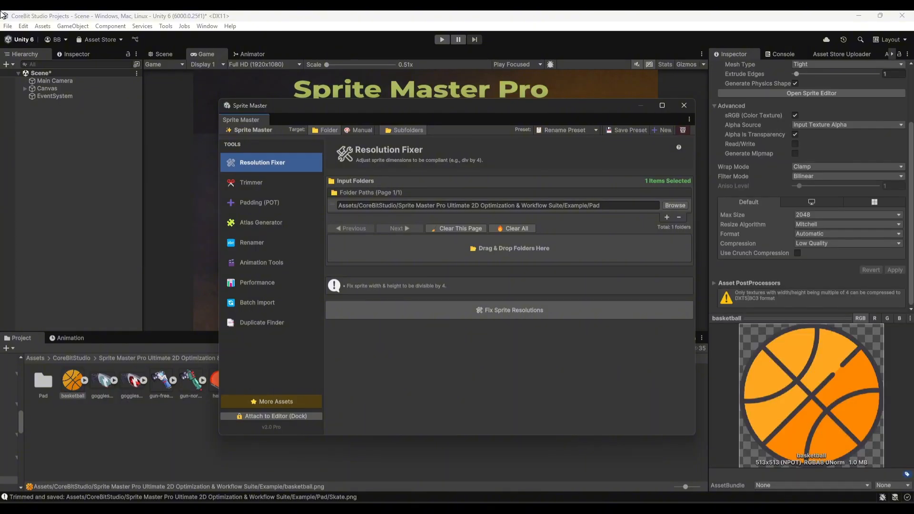
Inspect the texture dimensions and format of the basketball, goggles and gun sprites in the Example folder.
{"action": "left_click", "coordinate": [73, 381]}
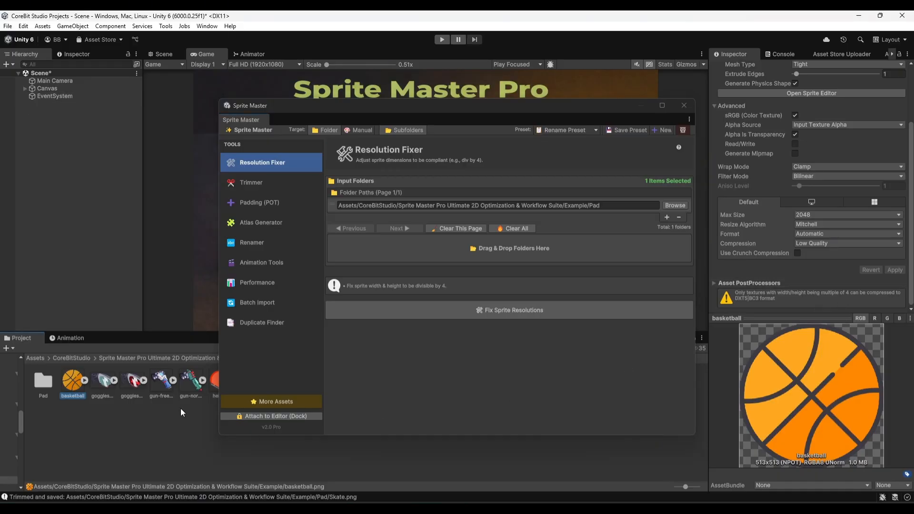
{"action": "left_click", "coordinate": [104, 384]}
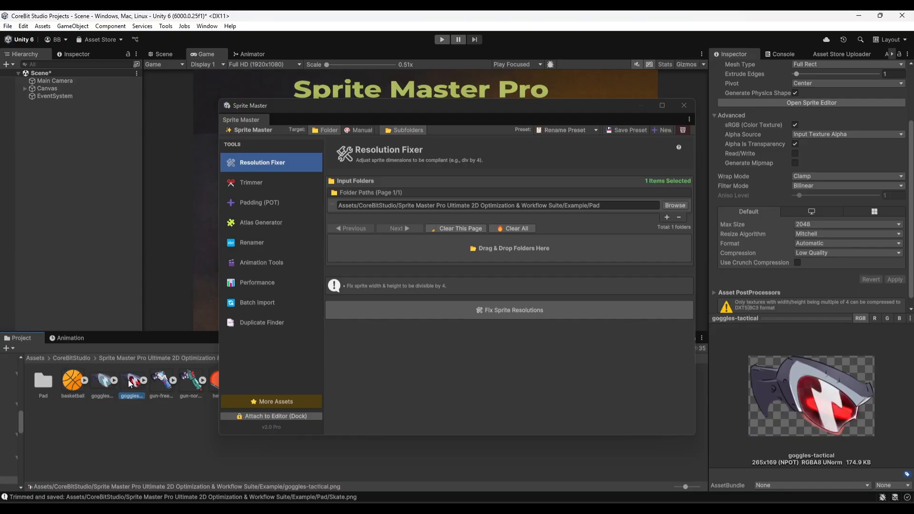
{"action": "left_click", "coordinate": [160, 383]}
{"action": "left_click", "coordinate": [193, 388]}
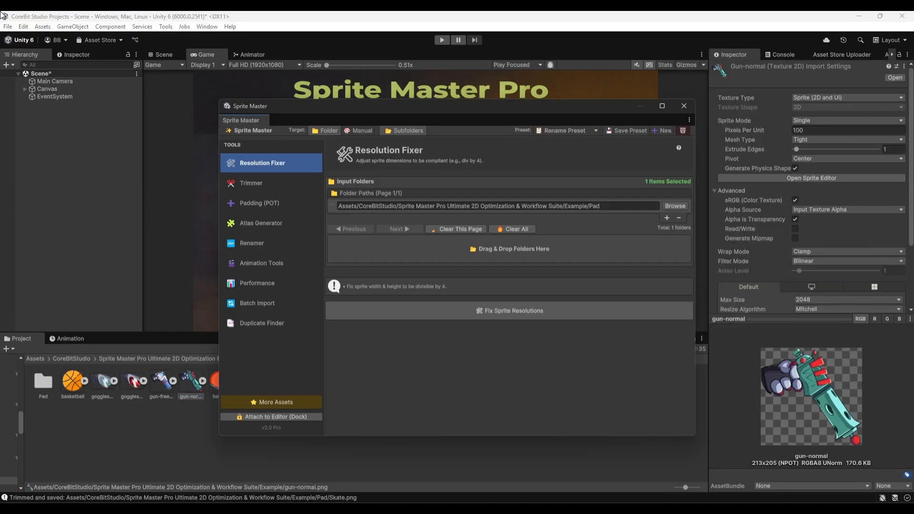
Switch the target to manual and add all nine Example sprites, from basketball to star, as input sprites.
{"action": "left_click_drag", "start_coordinate": [290, 108], "coordinate": [429, 121]}
{"action": "left_click", "coordinate": [502, 145]}
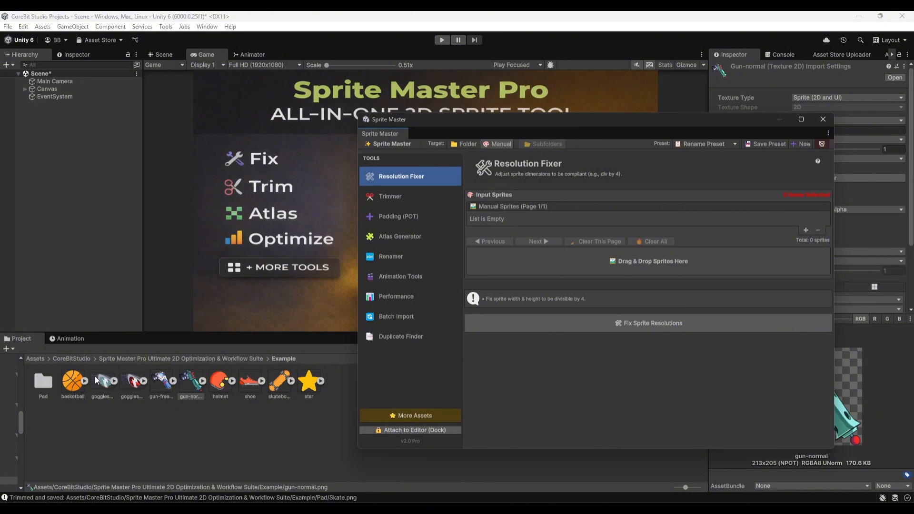
{"action": "left_click", "coordinate": [79, 386]}
{"action": "left_click", "coordinate": [309, 384], "text": "shift"}
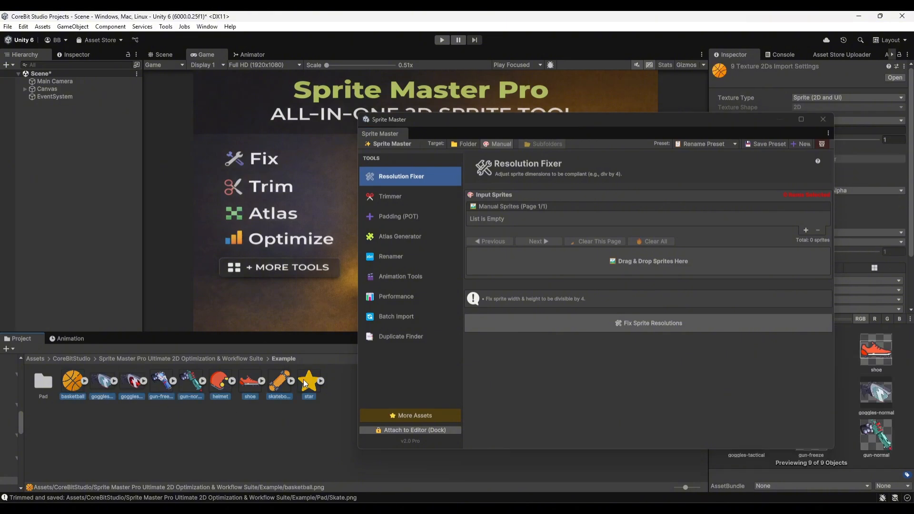
{"action": "left_click_drag", "start_coordinate": [308, 388], "coordinate": [617, 259]}
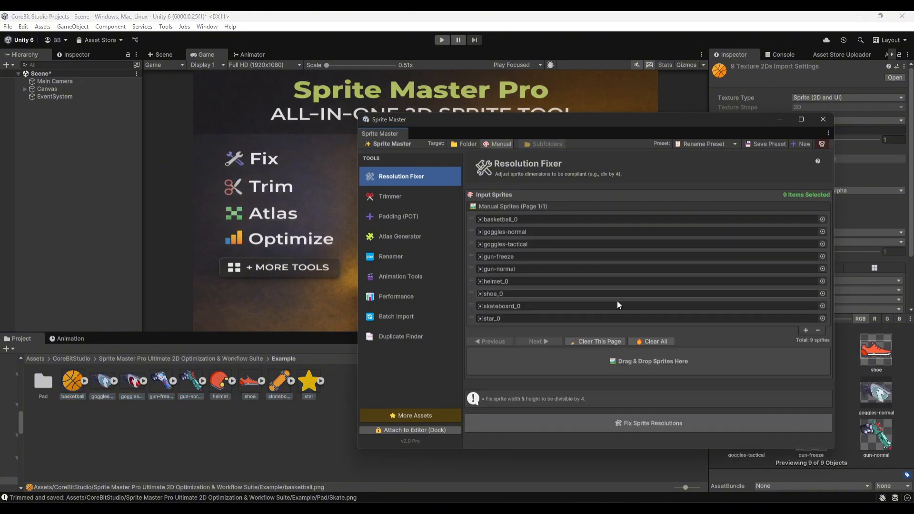
Fix the resolutions of the nine listed sprites, and close the progress report and the Sprite Master window.
{"action": "left_click", "coordinate": [615, 422]}
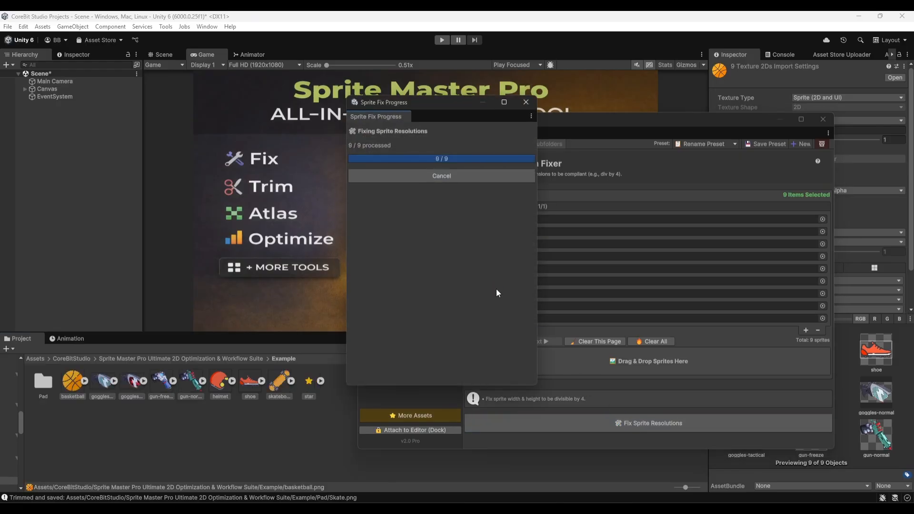
{"action": "left_click", "coordinate": [494, 251]}
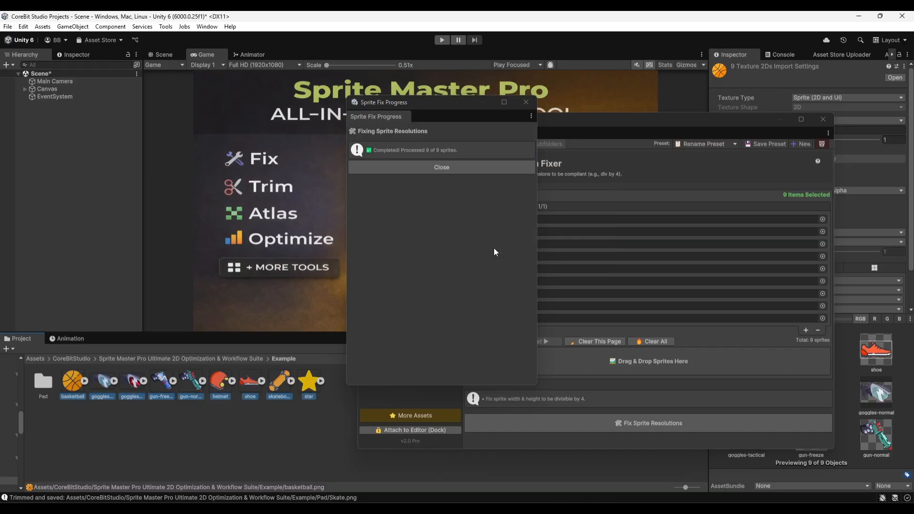
{"action": "left_click", "coordinate": [498, 168]}
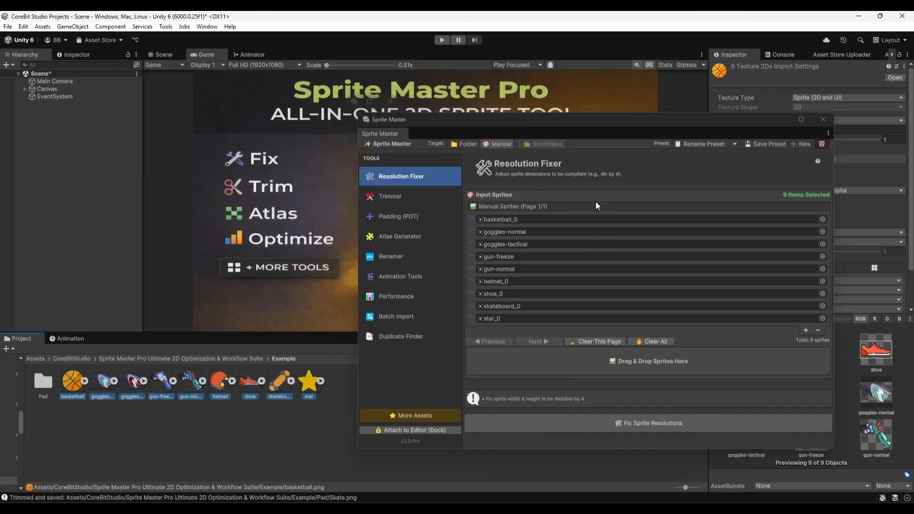
{"action": "left_click", "coordinate": [823, 119]}
Inspect the dimensions and compression format of the processed sprites from basketball through helmet.
{"action": "left_click", "coordinate": [76, 418]}
{"action": "left_click", "coordinate": [66, 388]}
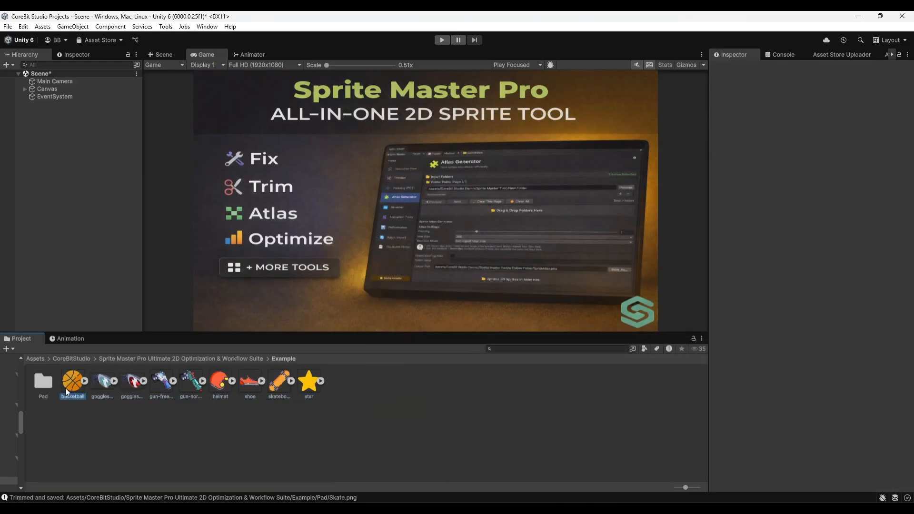
{"action": "left_click", "coordinate": [97, 383]}
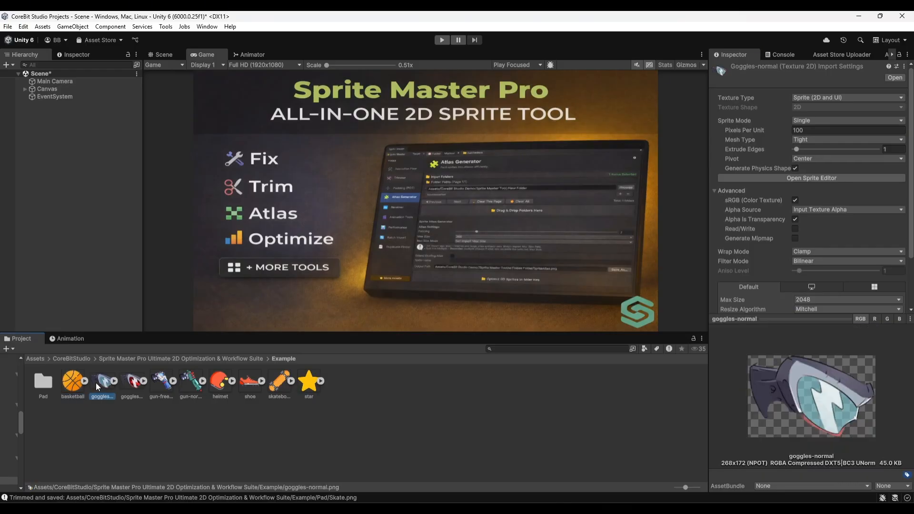
{"action": "left_click", "coordinate": [128, 384]}
{"action": "left_click", "coordinate": [163, 384]}
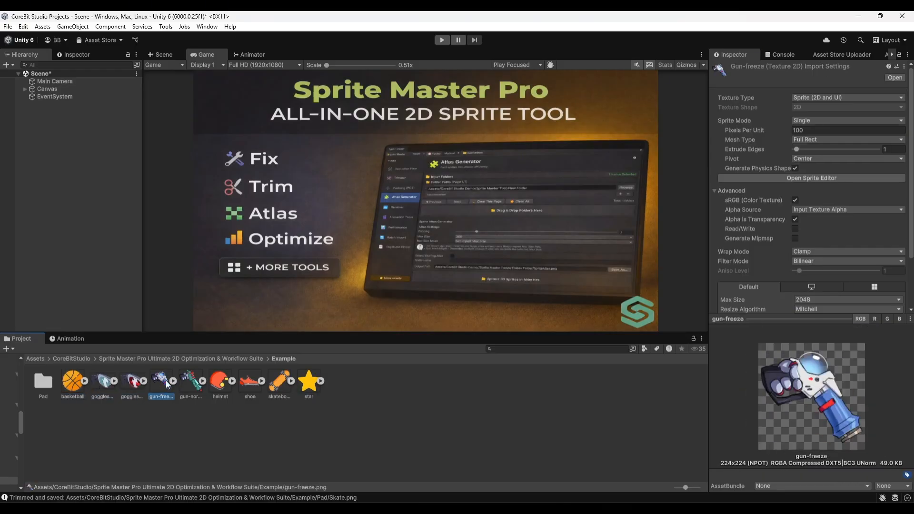
{"action": "left_click", "coordinate": [186, 386]}
{"action": "left_click", "coordinate": [216, 383]}
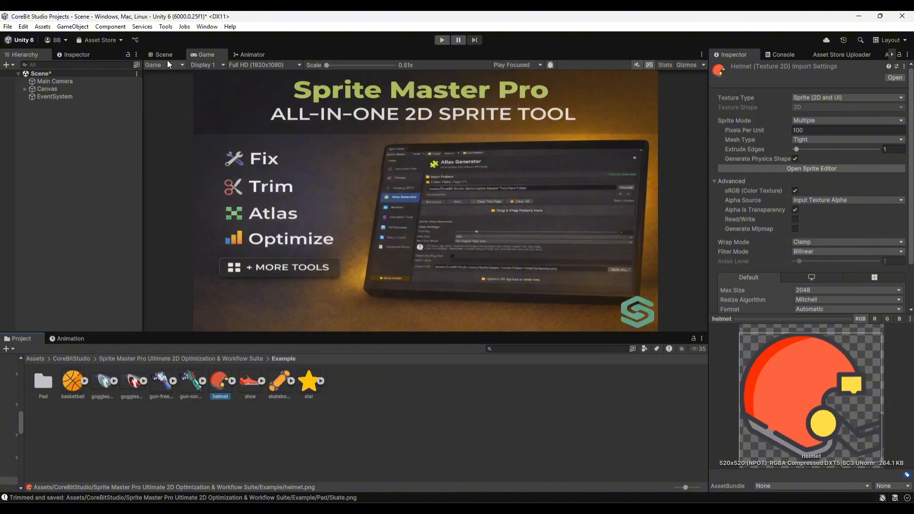
Reopen Sprite Master Tools and switch to the Trimmer tool.
{"action": "left_click", "coordinate": [165, 28]}
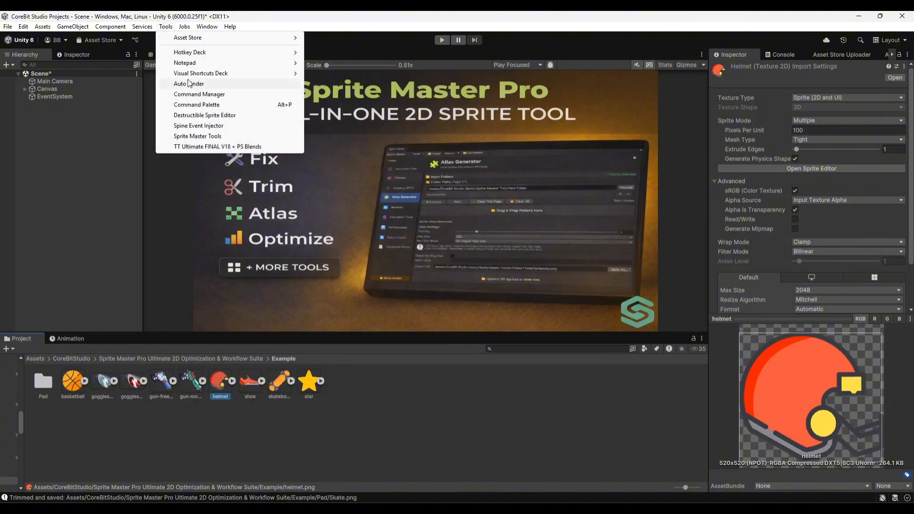
{"action": "left_click", "coordinate": [199, 137]}
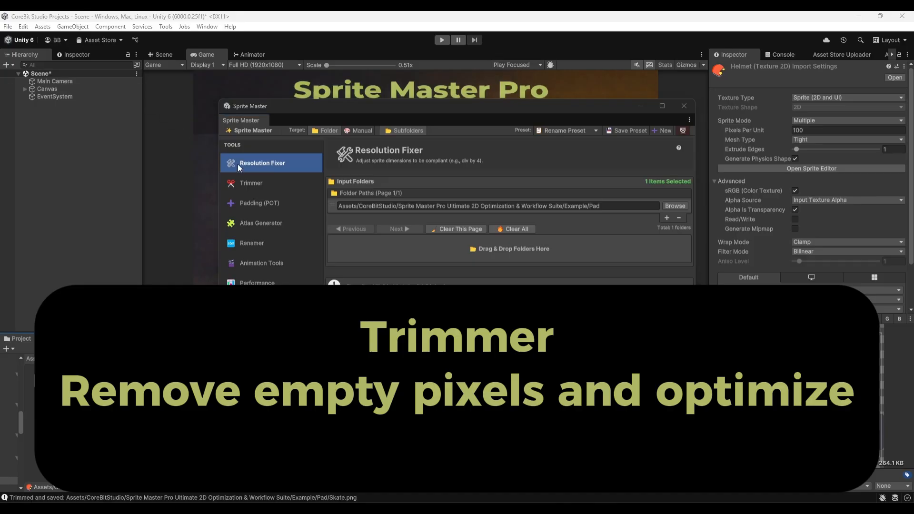
{"action": "left_click", "coordinate": [252, 183]}
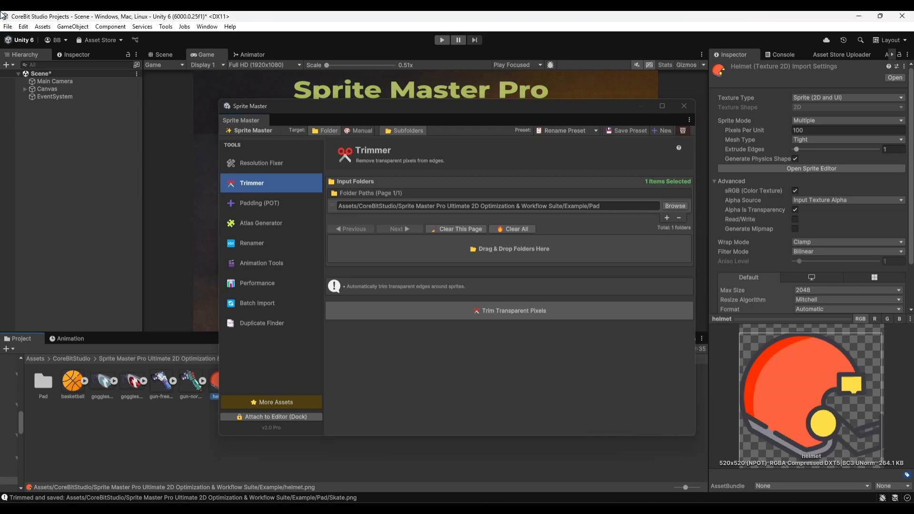
Move the Sprite Master window clear of the assets and inspect the Ball sprite inside the Pad folder.
{"action": "left_click_drag", "start_coordinate": [302, 106], "coordinate": [515, 62]}
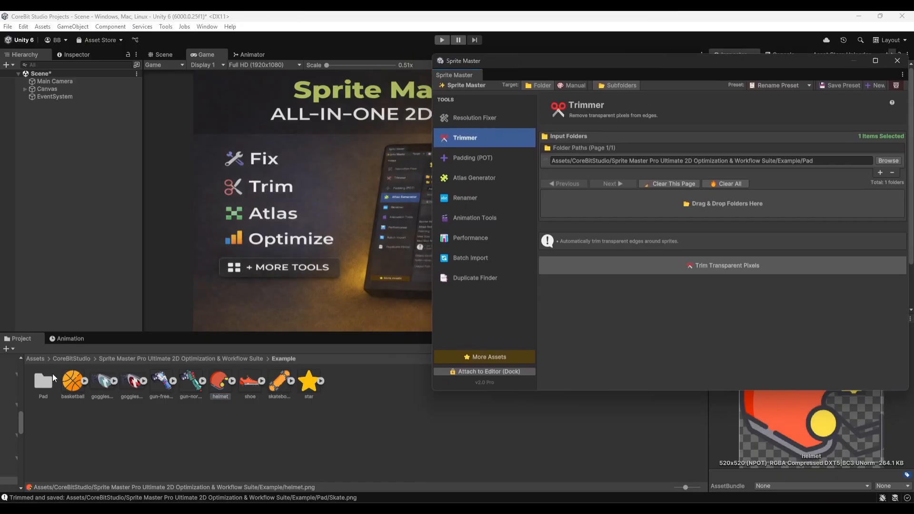
{"action": "double_click", "coordinate": [41, 382]}
{"action": "left_click", "coordinate": [50, 388]}
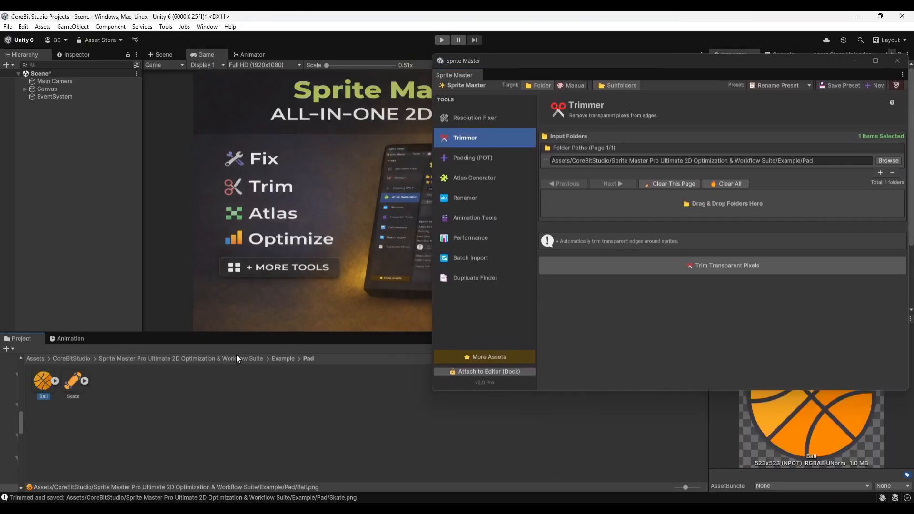
Move the Sprite Master window off the Inspector and compare the dimensions and formats of the untrimmed Skate and Ball sprites.
{"action": "left_click_drag", "start_coordinate": [656, 70], "coordinate": [427, 51]}
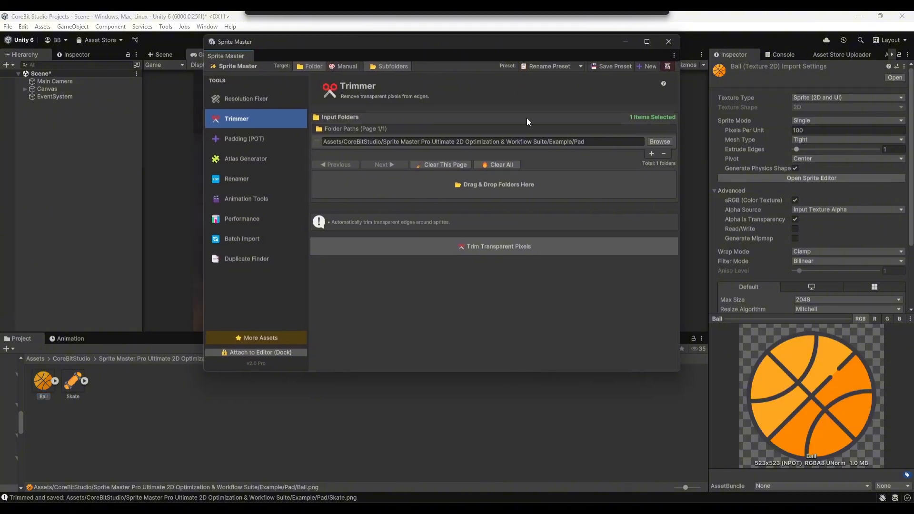
{"action": "left_click", "coordinate": [76, 383]}
{"action": "scroll", "coordinate": [802, 292], "scroll_direction": "down", "scroll_amount": 5}
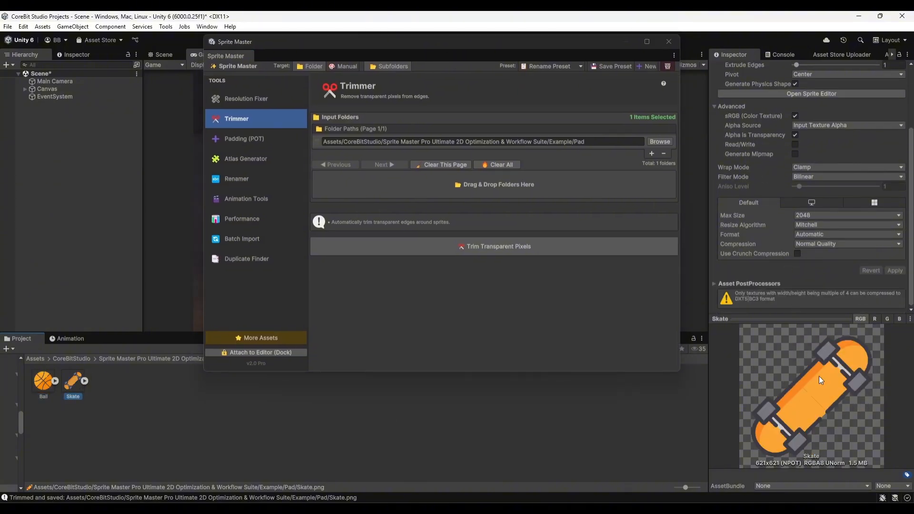
{"action": "left_click", "coordinate": [43, 382]}
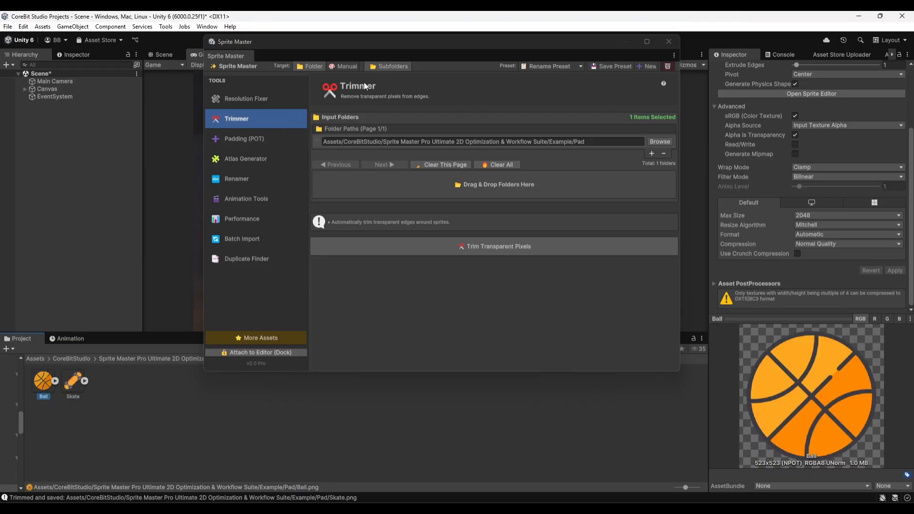
Set the Trimmer target to Manual, add the Ball and Skate sprites, and trim their transparent pixels.
{"action": "left_click", "coordinate": [346, 67]}
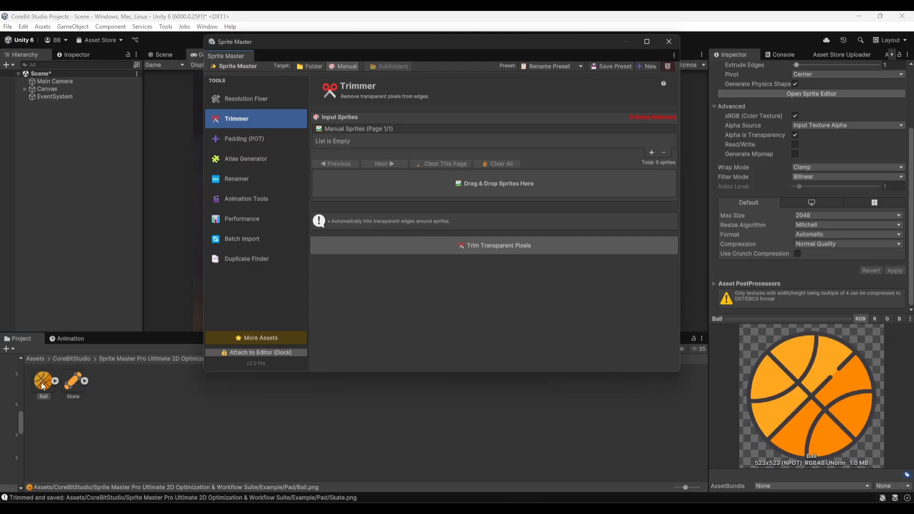
{"action": "left_click_drag", "start_coordinate": [393, 186], "coordinate": [392, 187]}
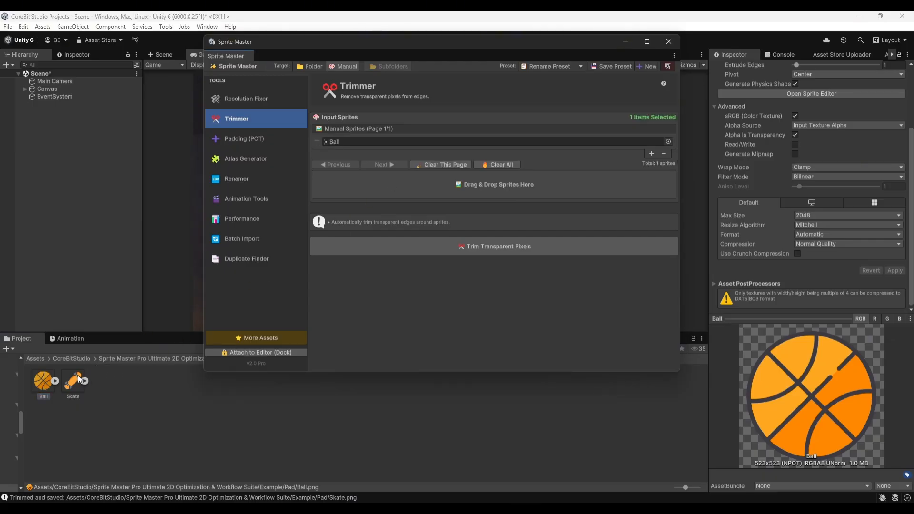
{"action": "left_click_drag", "start_coordinate": [80, 379], "coordinate": [505, 192]}
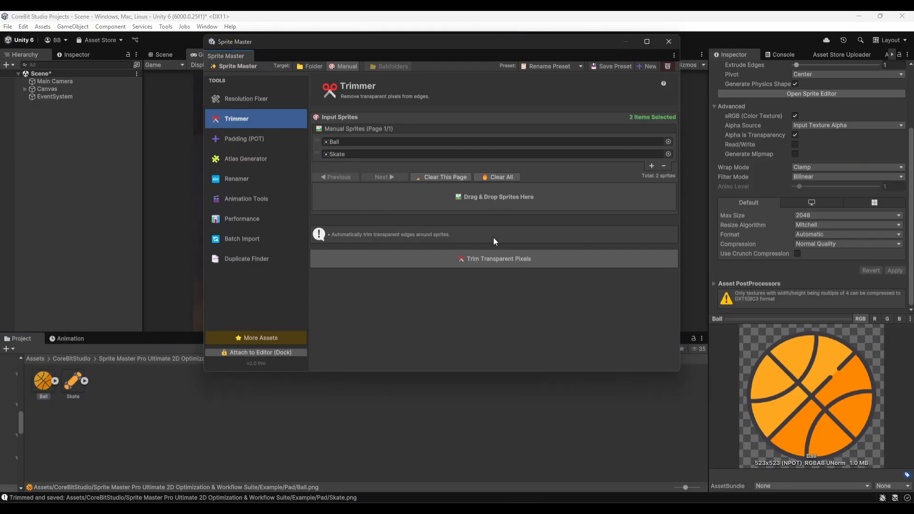
{"action": "left_click", "coordinate": [485, 259]}
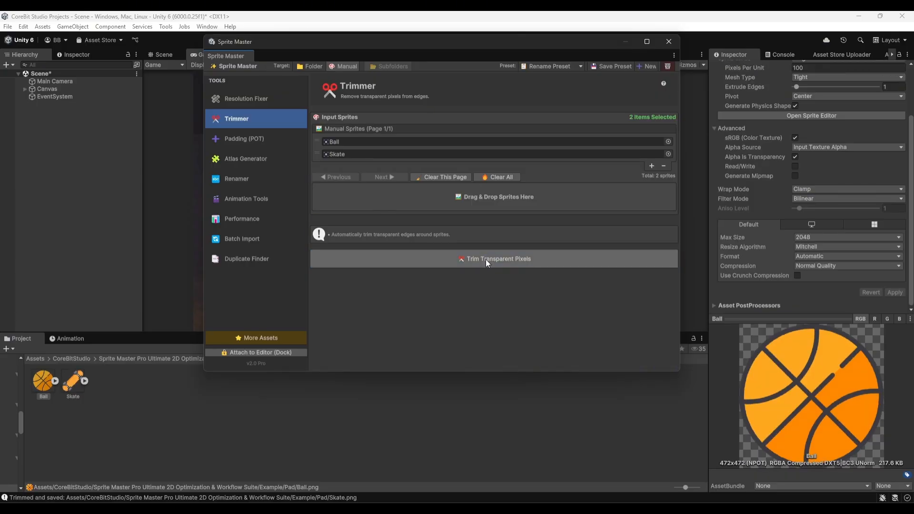
Inspect the dimensions, compression and import settings of the trimmed Ball and Skate sprites.
{"action": "left_click", "coordinate": [44, 382]}
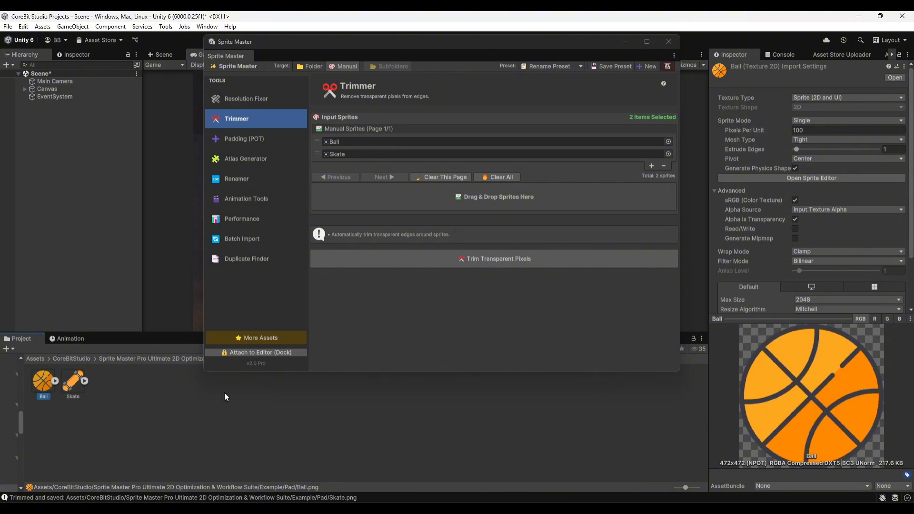
{"action": "left_click", "coordinate": [74, 383]}
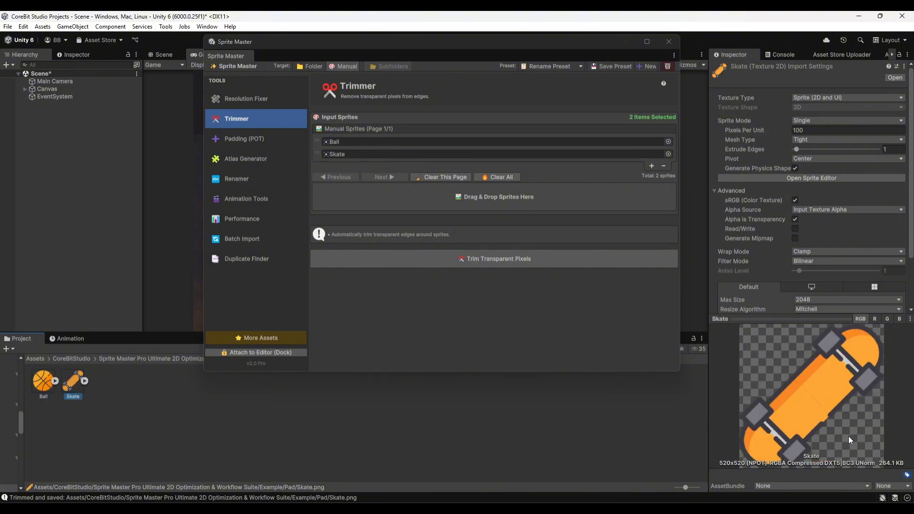
{"action": "scroll", "coordinate": [818, 267], "scroll_direction": "down", "scroll_amount": 3}
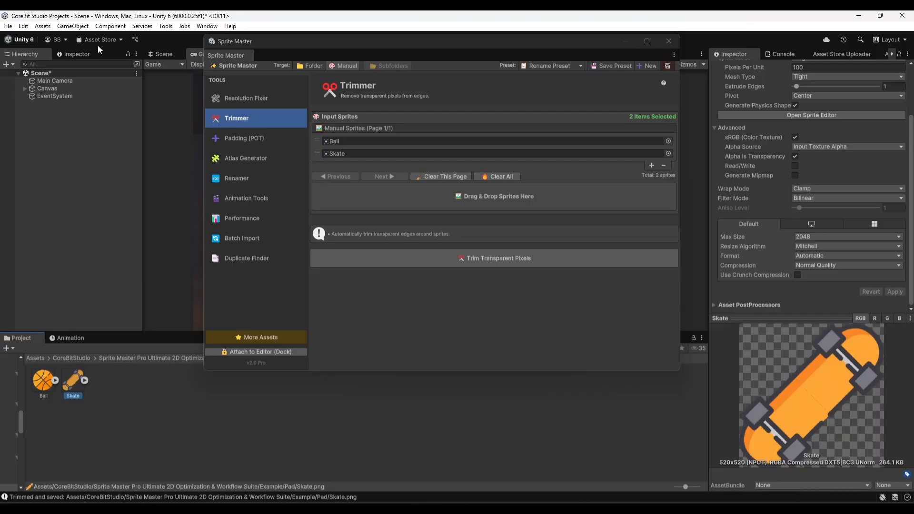
Add power-of-two padding to the Ball and Skate sprites with the Padding (POT) tool, and check both textures' dimensions.
{"action": "left_click", "coordinate": [240, 138]}
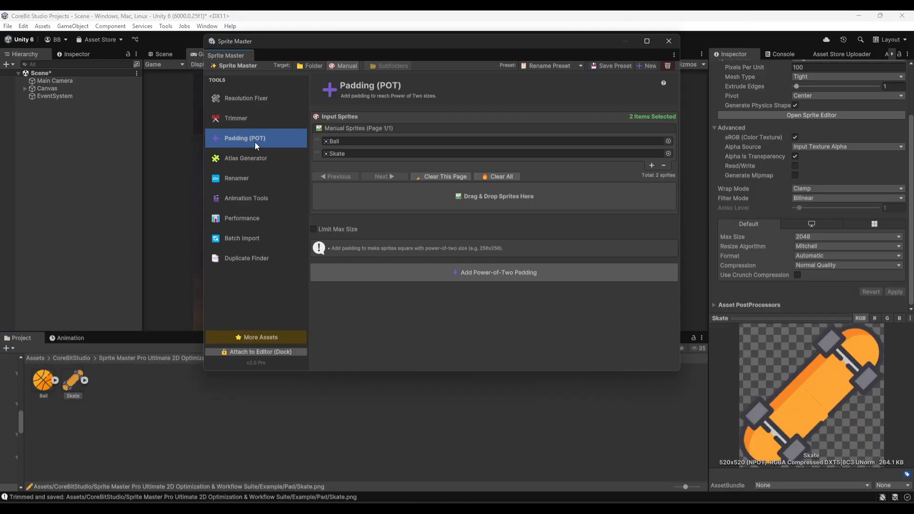
{"action": "left_click", "coordinate": [481, 278]}
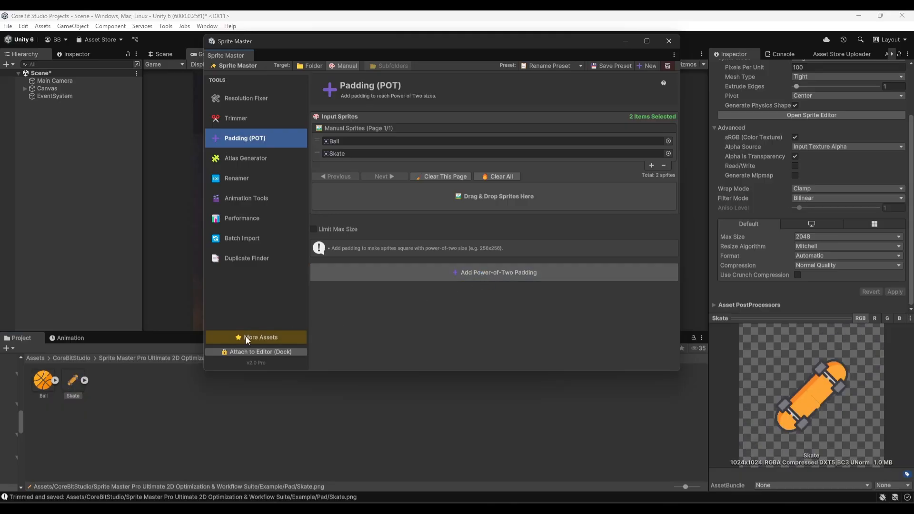
{"action": "left_click", "coordinate": [44, 383]}
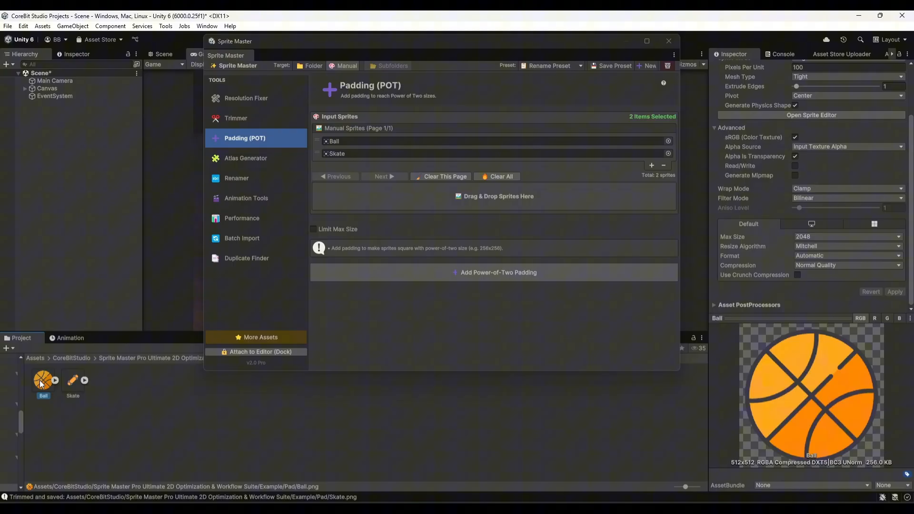
{"action": "left_click", "coordinate": [74, 387]}
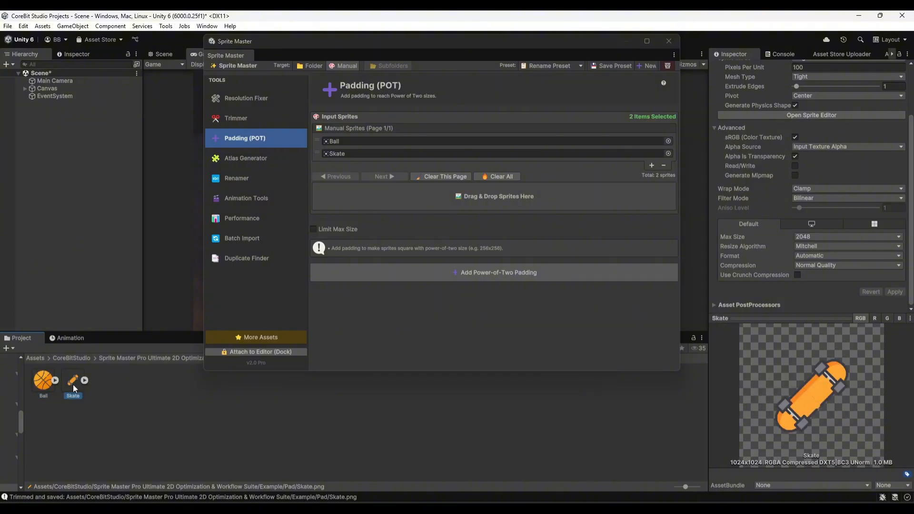
{"action": "left_click", "coordinate": [40, 386]}
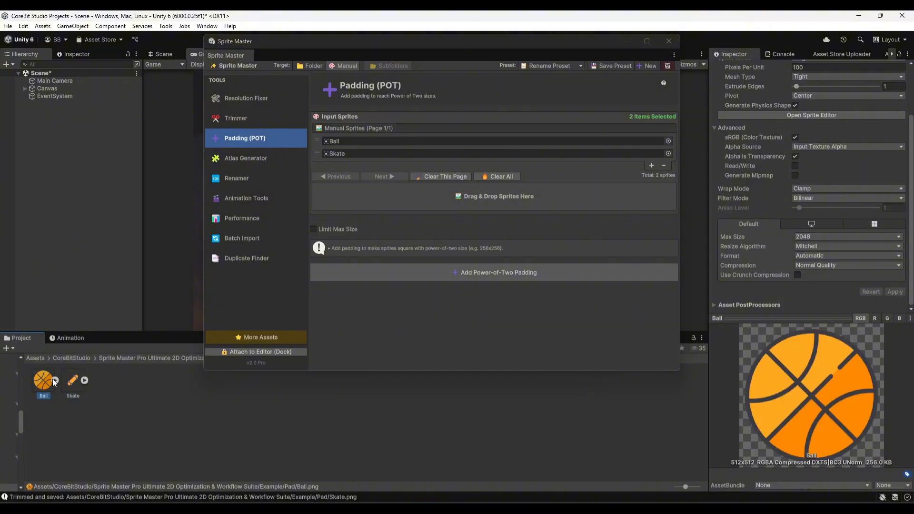
{"action": "left_click", "coordinate": [73, 381]}
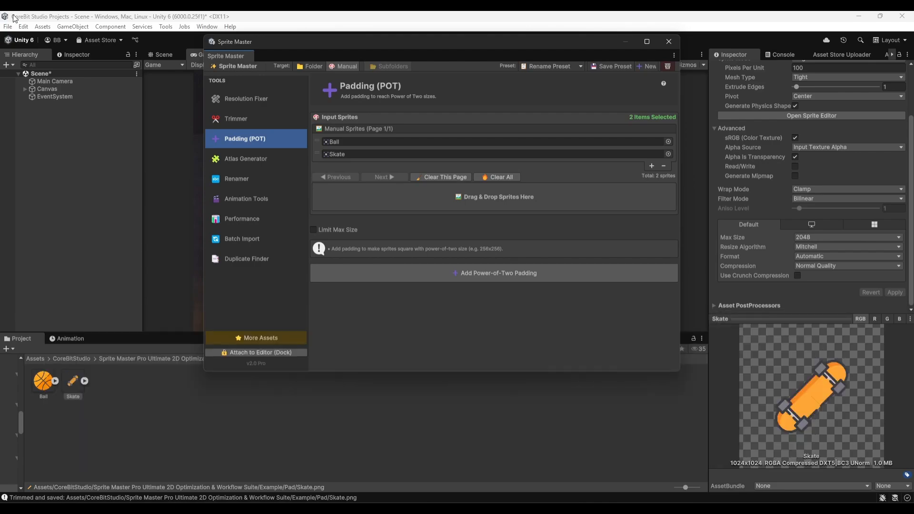
Switch to the Atlas Generator, open the Example folder in the project, and clear all input sprites.
{"action": "left_click", "coordinate": [261, 159]}
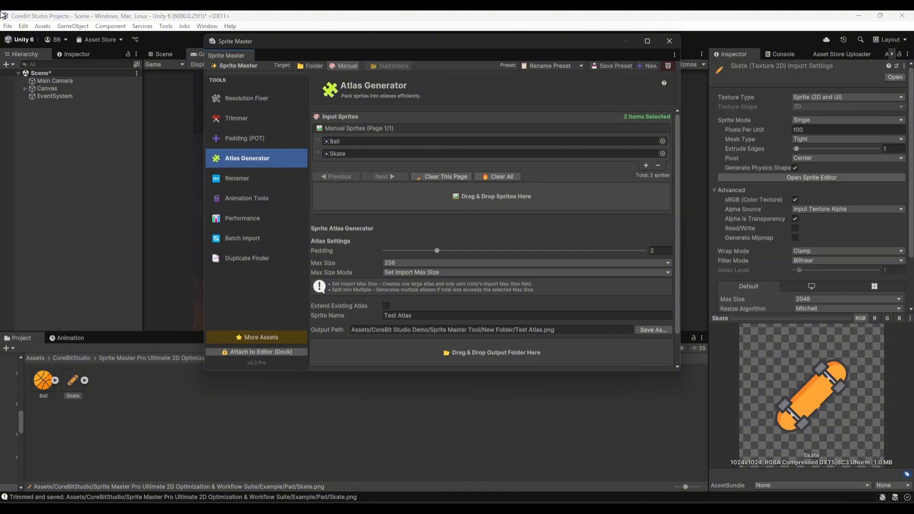
{"action": "left_click", "coordinate": [144, 359]}
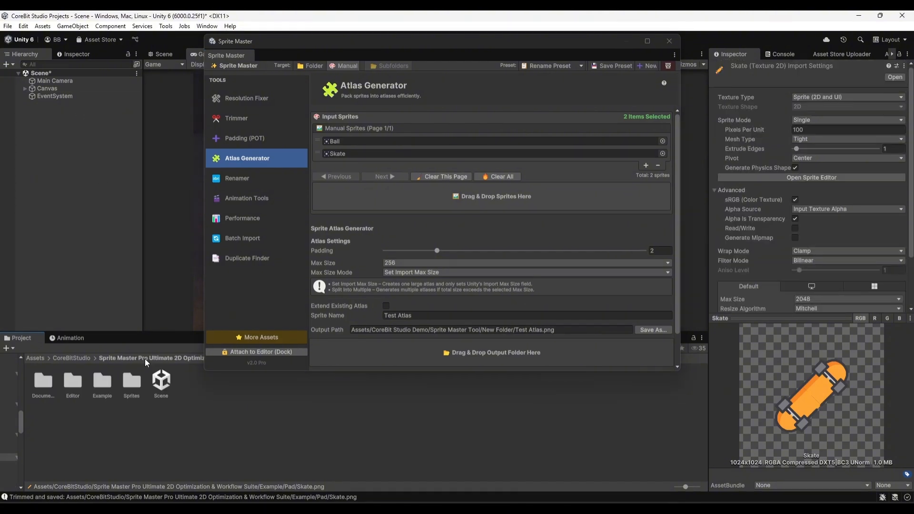
{"action": "double_click", "coordinate": [102, 384]}
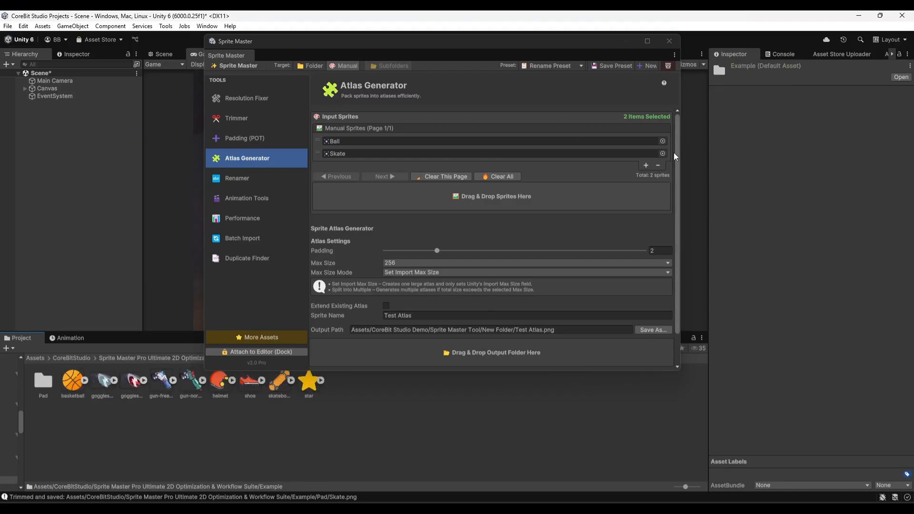
{"action": "left_click", "coordinate": [498, 176]}
{"action": "left_click", "coordinate": [377, 337]}
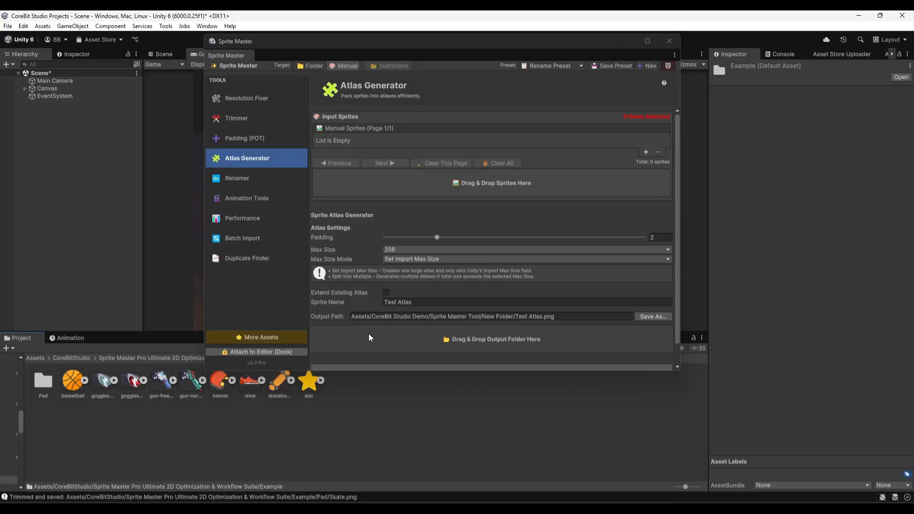
Add the basketball, helmet and shoe sprites from the Example folder to the atlas input list.
{"action": "left_click", "coordinate": [74, 382]}
{"action": "left_click_drag", "start_coordinate": [72, 381], "coordinate": [434, 193]}
{"action": "left_click_drag", "start_coordinate": [213, 384], "coordinate": [405, 193]}
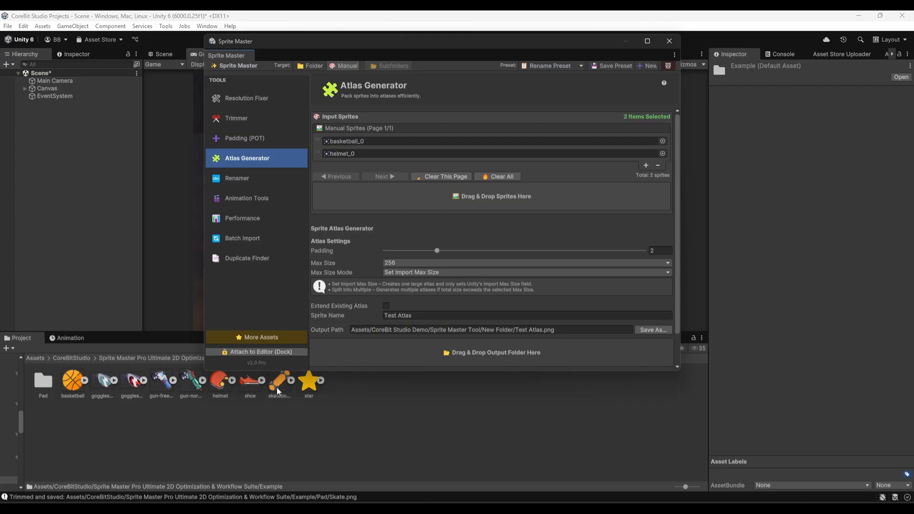
{"action": "left_click_drag", "start_coordinate": [259, 388], "coordinate": [401, 201]}
Set the atlas max size to 1024 and assign the Example folder as the output folder.
{"action": "left_click", "coordinate": [407, 276]}
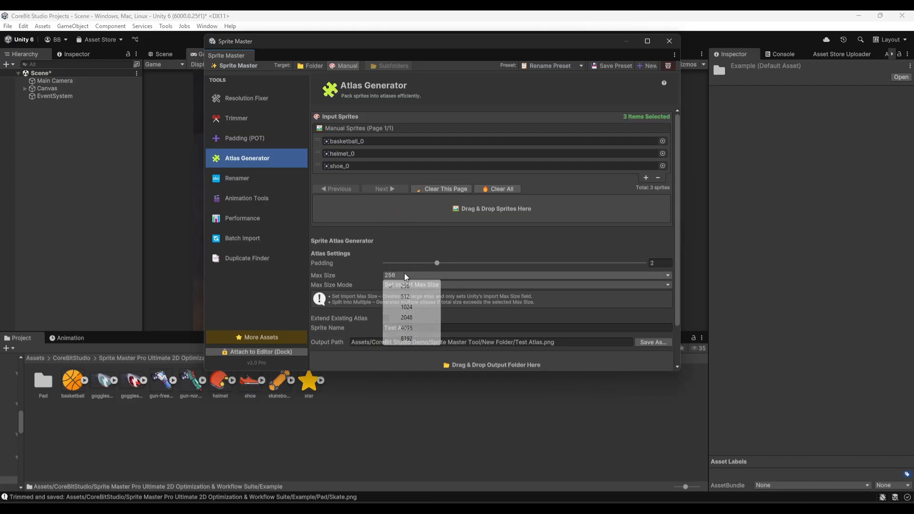
{"action": "left_click", "coordinate": [407, 308]}
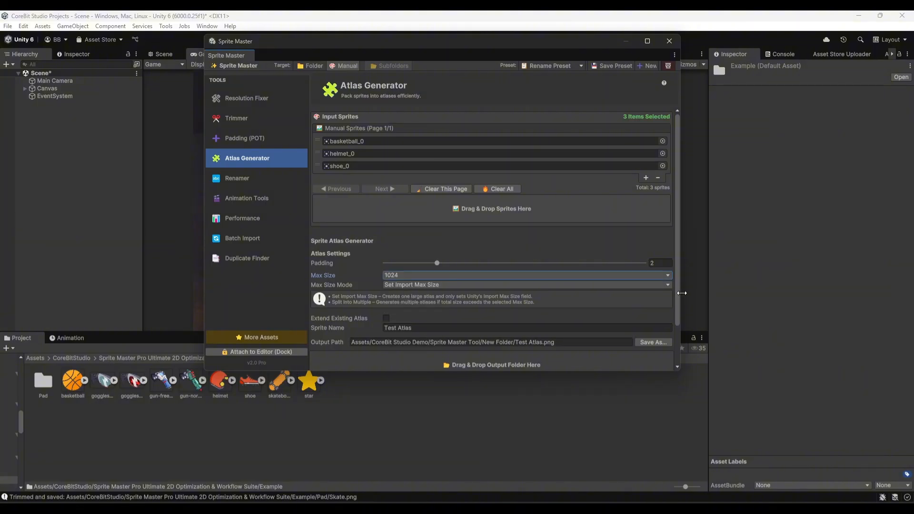
{"action": "scroll", "coordinate": [680, 298], "scroll_direction": "down", "scroll_amount": 3}
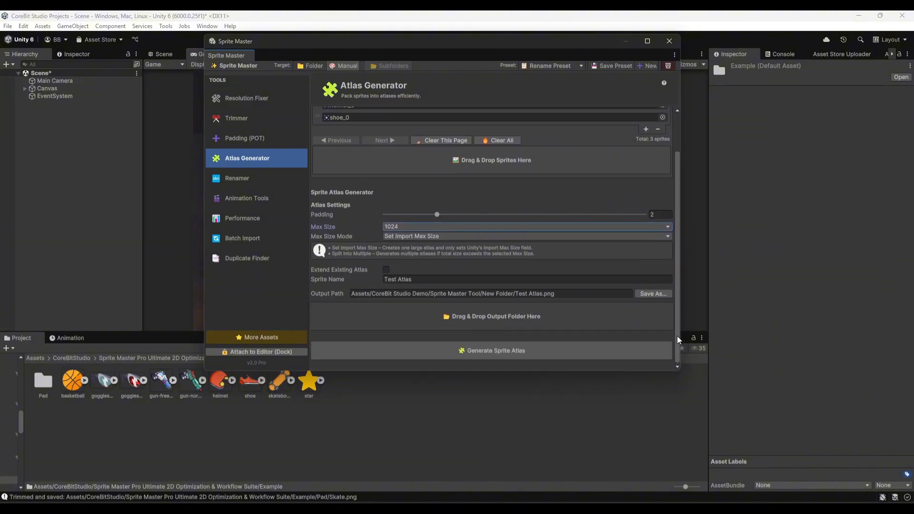
{"action": "left_click", "coordinate": [186, 359]}
{"action": "left_click_drag", "start_coordinate": [102, 382], "coordinate": [415, 319]}
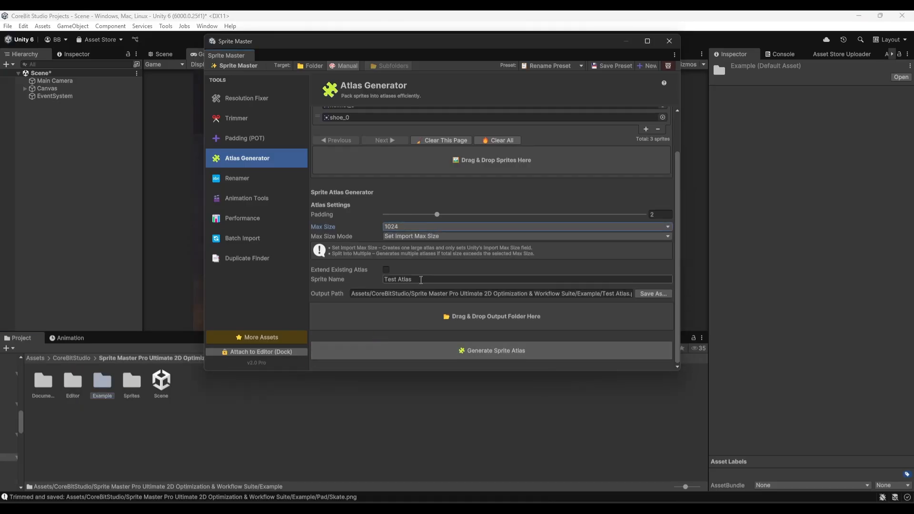
Generate the Test Atlas sprite atlas, dismiss the completion message, and close the Sprite Master window.
{"action": "left_click", "coordinate": [457, 354]}
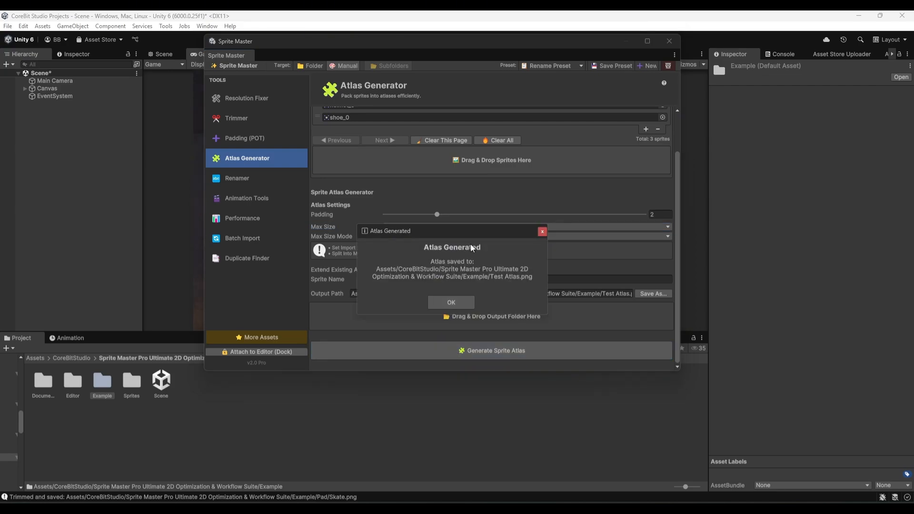
{"action": "left_click", "coordinate": [451, 303]}
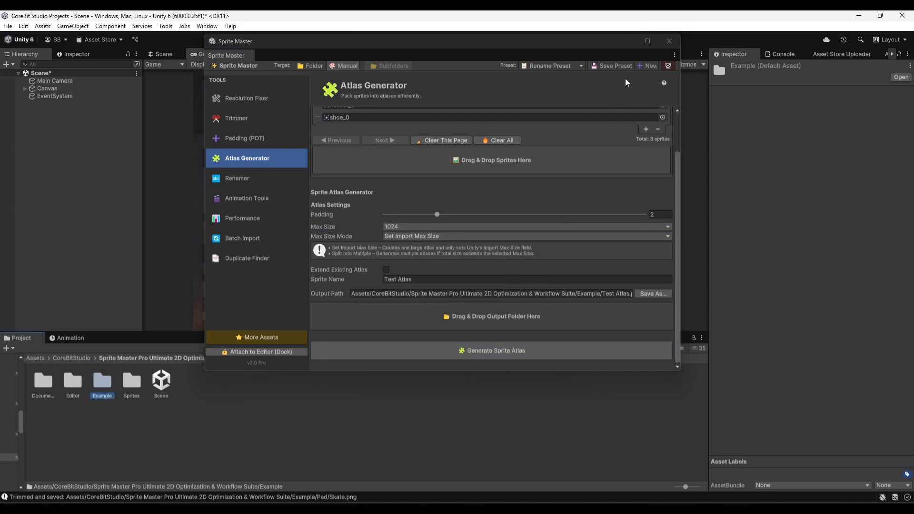
{"action": "left_click", "coordinate": [669, 39]}
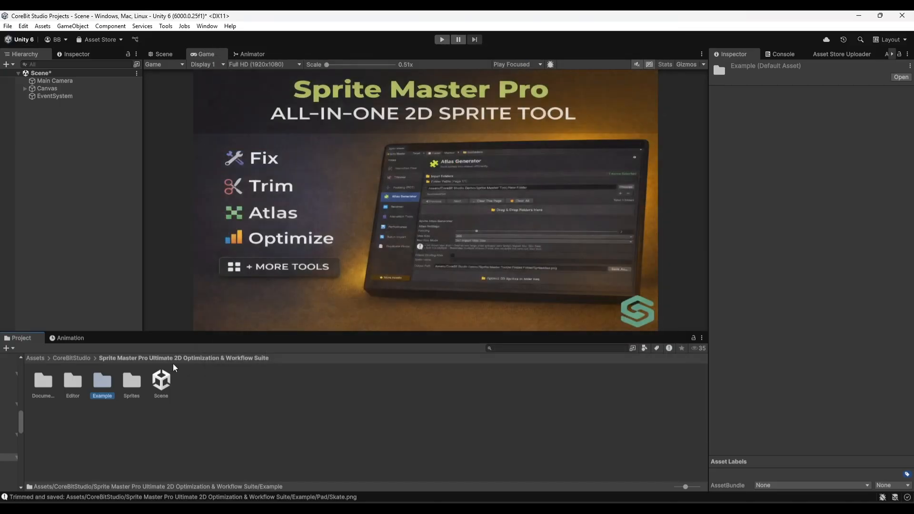
Inspect the Test Atlas texture in the Example folder, briefly expanding it to view its sub-sprites.
{"action": "double_click", "coordinate": [104, 387]}
{"action": "left_click", "coordinate": [336, 376]}
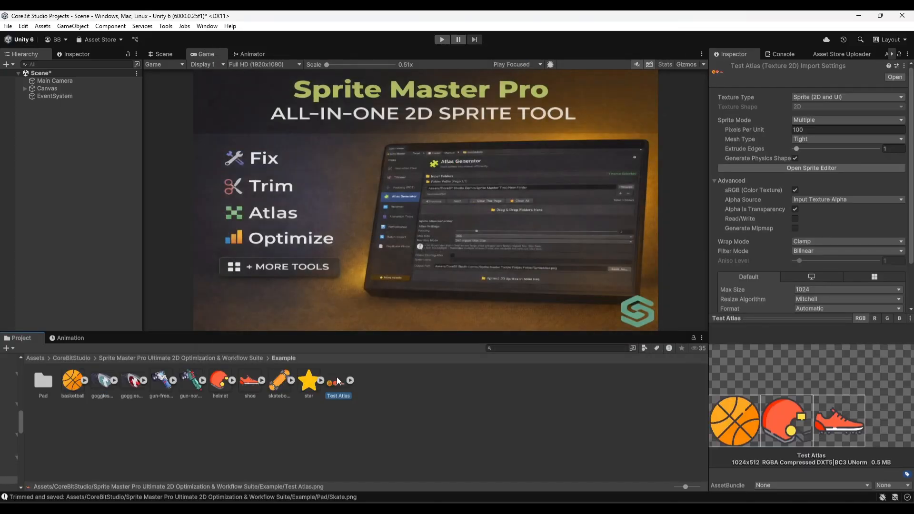
{"action": "left_click", "coordinate": [351, 380]}
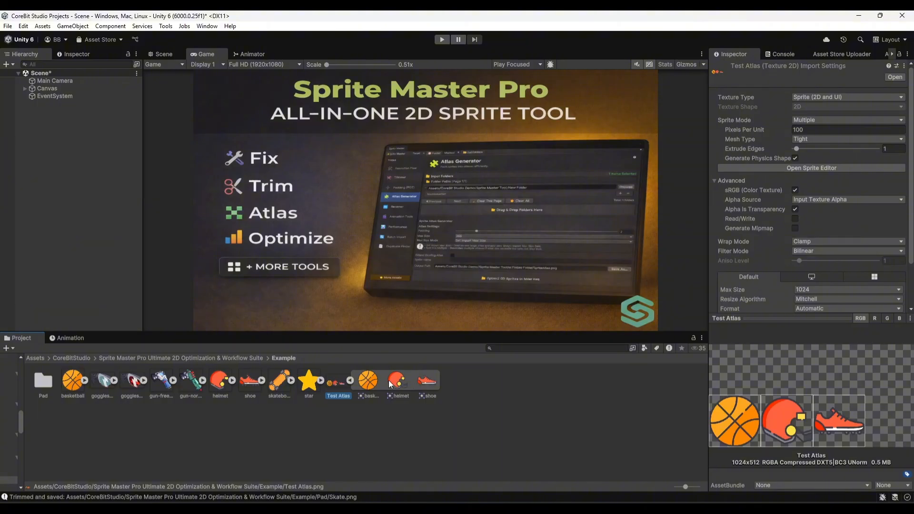
{"action": "left_click", "coordinate": [350, 380]}
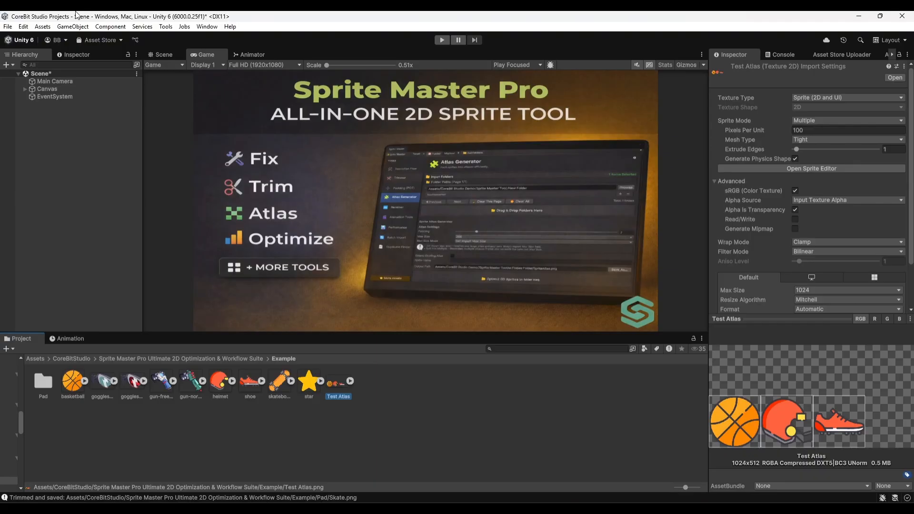
Reopen Sprite Master Tools with the Renamer set to the Manual target, and move the window clear of the Example assets.
{"action": "left_click", "coordinate": [165, 26]}
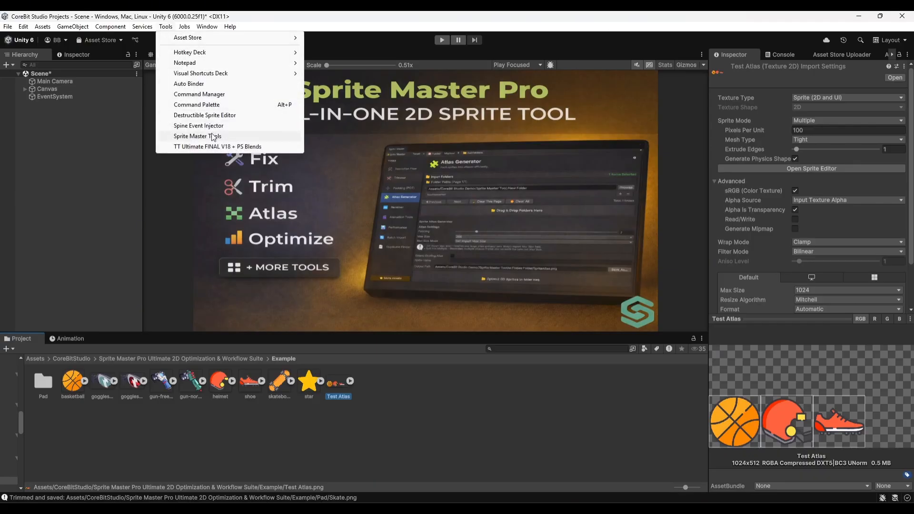
{"action": "left_click", "coordinate": [197, 136]}
{"action": "left_click", "coordinate": [268, 243]}
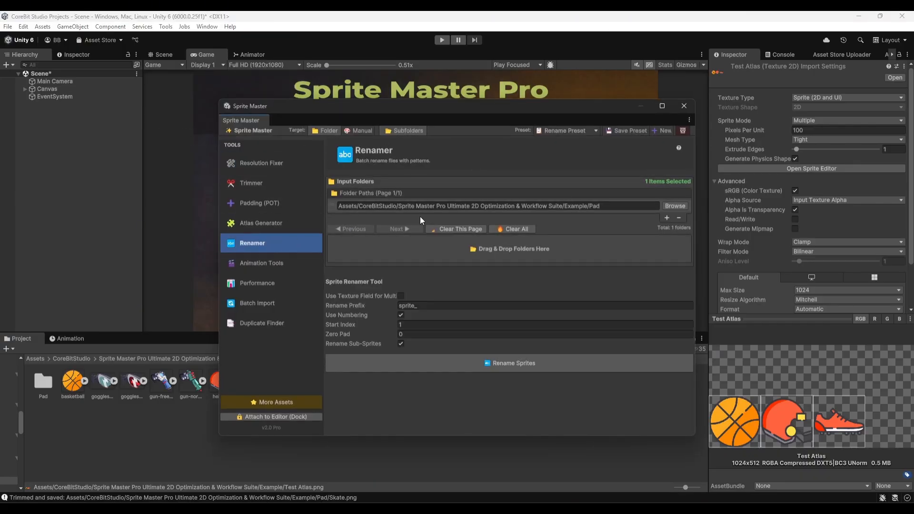
{"action": "left_click", "coordinate": [360, 131]}
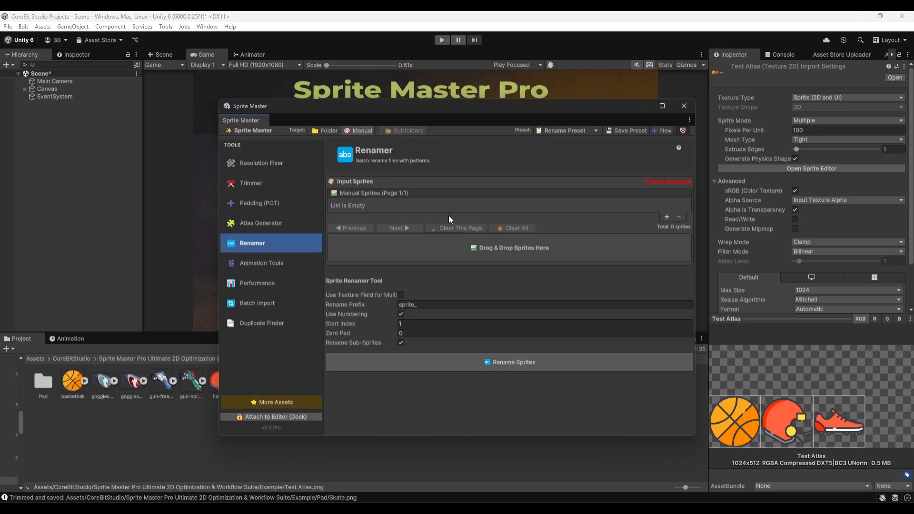
{"action": "left_click_drag", "start_coordinate": [370, 108], "coordinate": [535, 112]}
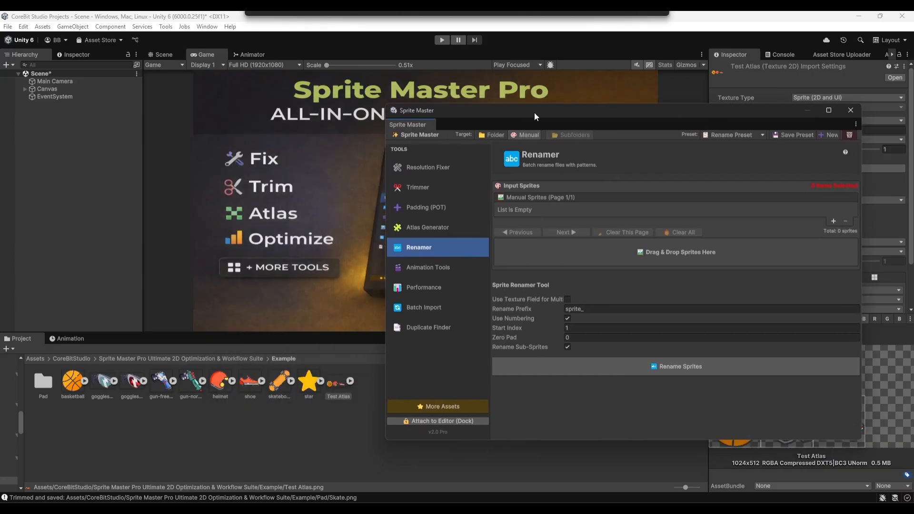
Rename all sprites in the Example folder with the sprite_ prefix and numbering from 1, and close the Sprite Master window.
{"action": "left_click", "coordinate": [79, 386]}
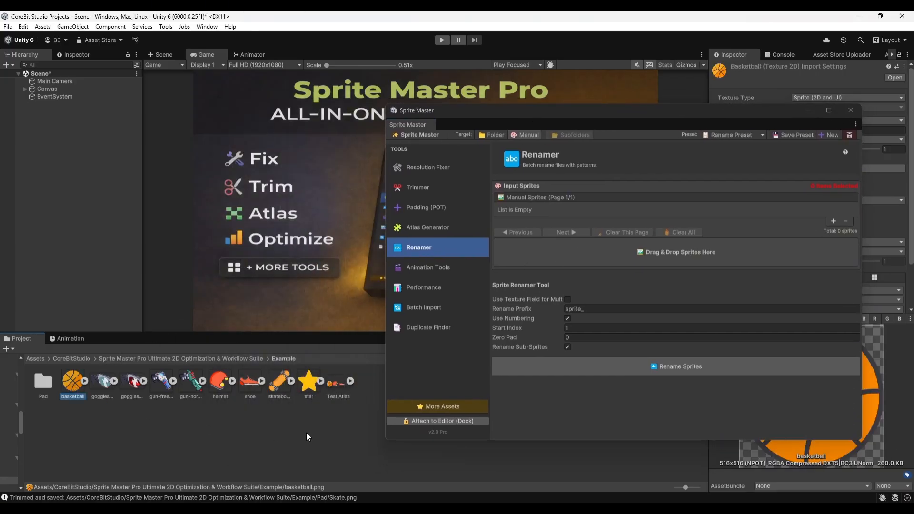
{"action": "left_click", "coordinate": [337, 381], "text": "shift"}
{"action": "left_click_drag", "start_coordinate": [337, 385], "coordinate": [605, 249]}
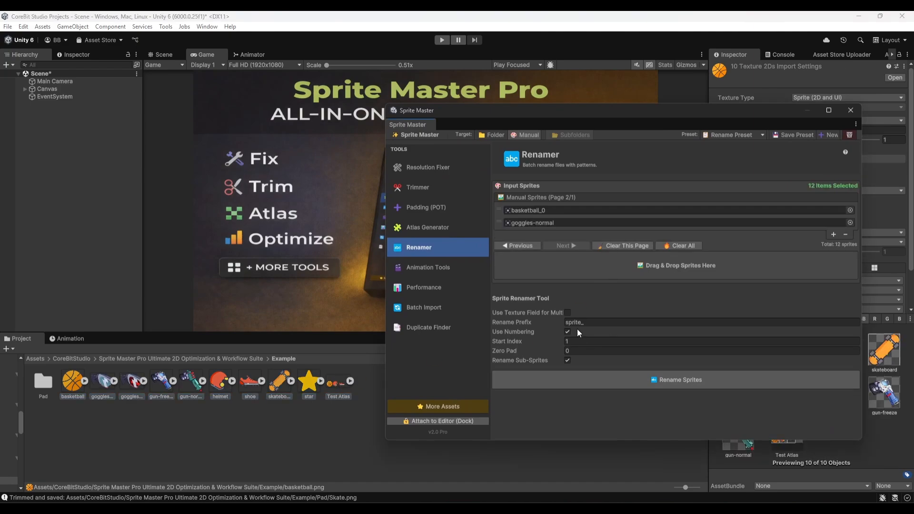
{"action": "left_click", "coordinate": [574, 381]}
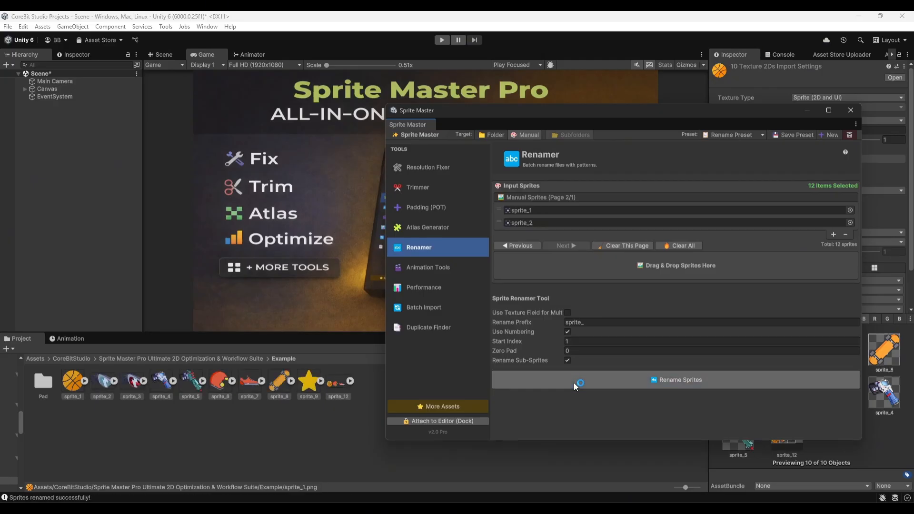
{"action": "left_click", "coordinate": [851, 111]}
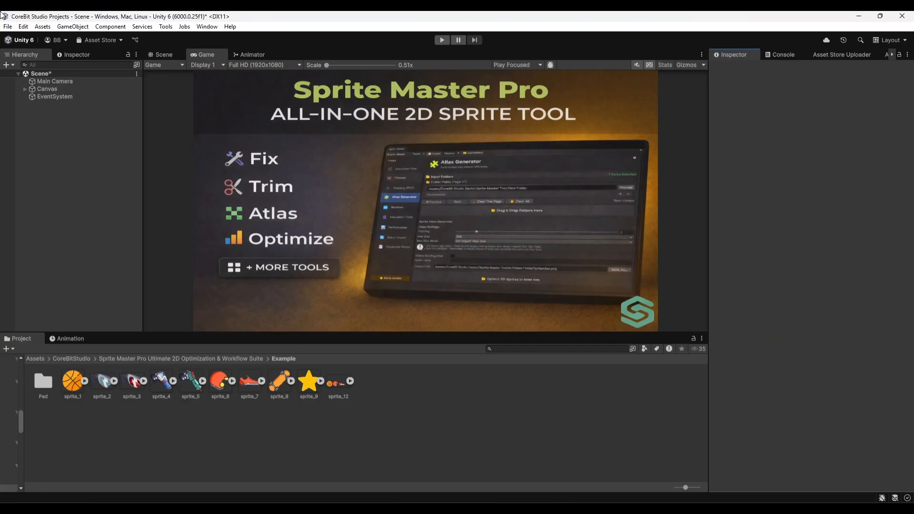
Reopen Sprite Master Tools with Animation Tools set to the Manual target, keeping the window clear of the Example assets.
{"action": "left_click", "coordinate": [166, 27]}
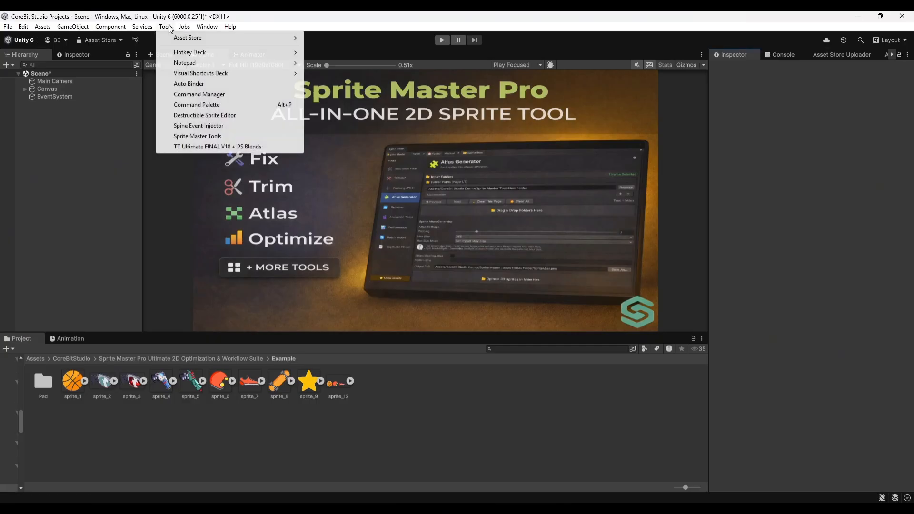
{"action": "left_click", "coordinate": [199, 136]}
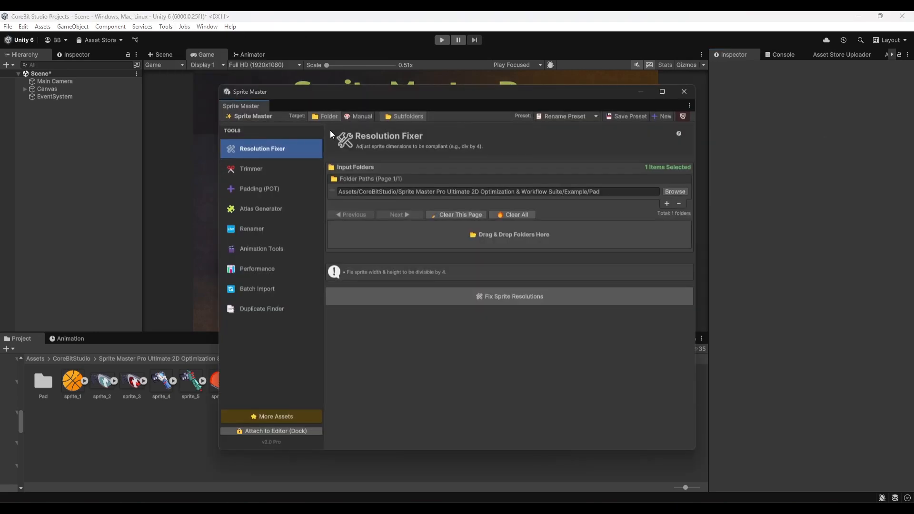
{"action": "left_click", "coordinate": [362, 116]}
{"action": "left_click_drag", "start_coordinate": [334, 93], "coordinate": [512, 105]}
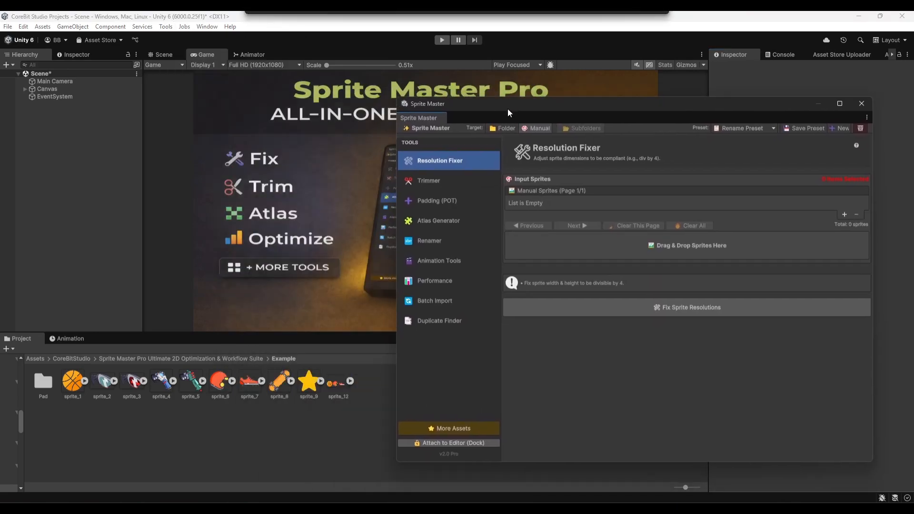
{"action": "left_click", "coordinate": [447, 264]}
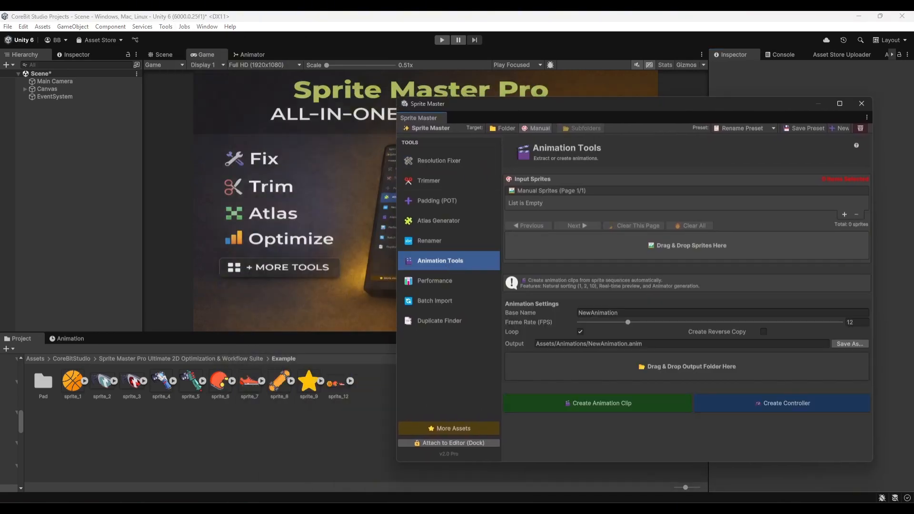
Import the Test bird sprite sheet into the Example folder and add it to the Animation Tools input sprites.
{"action": "left_click_drag", "start_coordinate": [0, 400], "coordinate": [237, 432]}
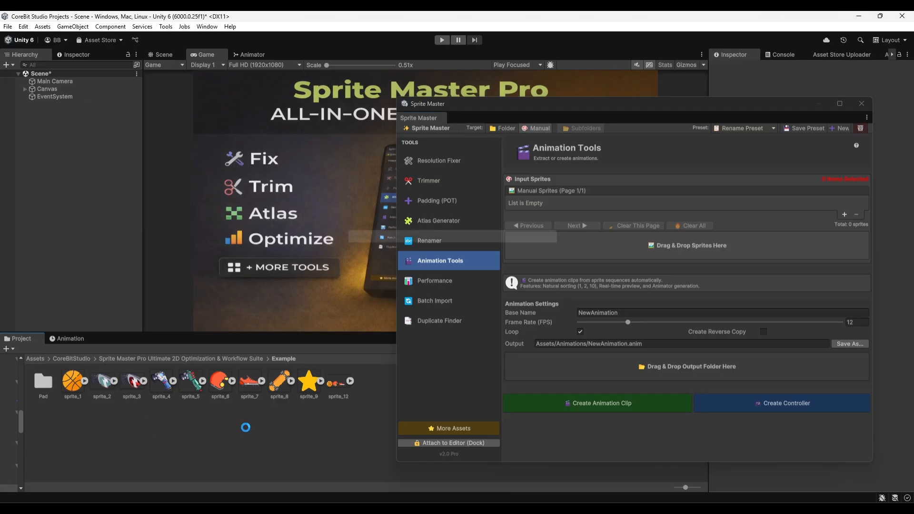
{"action": "left_click_drag", "start_coordinate": [367, 384], "coordinate": [554, 243]}
{"action": "scroll", "coordinate": [564, 245], "scroll_direction": "down", "scroll_amount": 5}
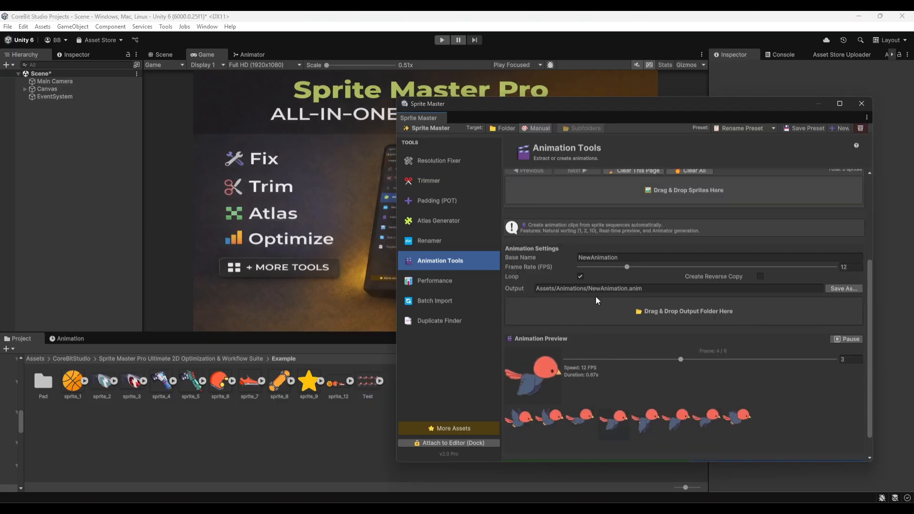
Set the animation's frame rate to 14 FPS and assign the Example folder as its output folder.
{"action": "scroll", "coordinate": [595, 296], "scroll_direction": "down", "scroll_amount": 2}
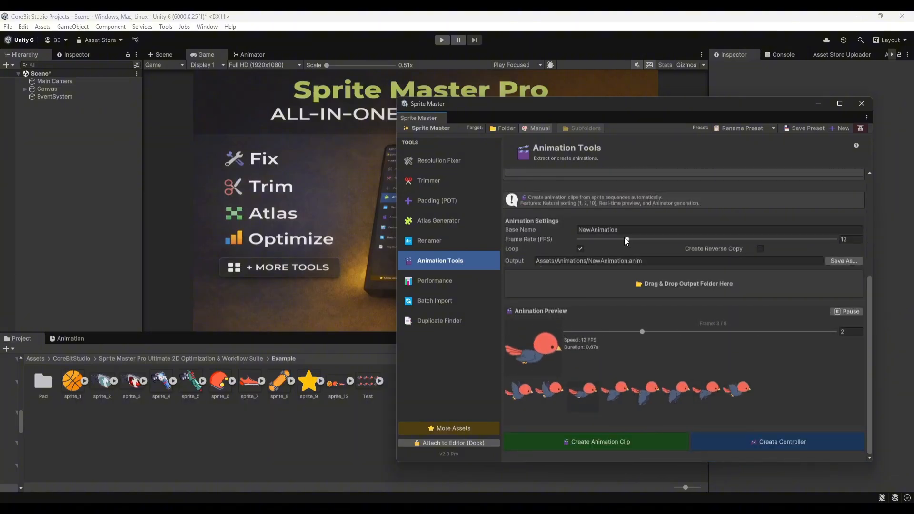
{"action": "mouse_move", "coordinate": [625, 239]}
{"action": "left_mouse_down"}
{"action": "mouse_move", "coordinate": [593, 241]}
{"action": "mouse_move", "coordinate": [671, 241]}
{"action": "mouse_move", "coordinate": [634, 241]}
{"action": "left_mouse_up"}
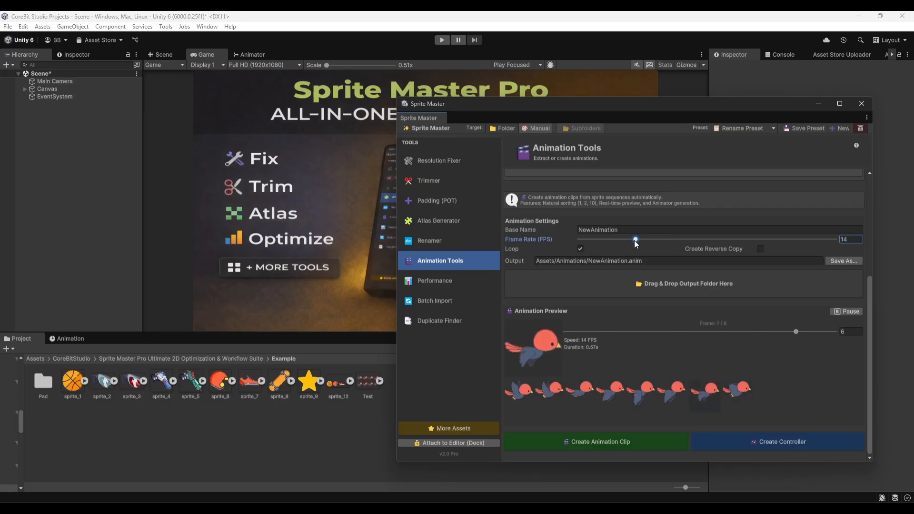
{"action": "left_click", "coordinate": [201, 359]}
{"action": "left_click_drag", "start_coordinate": [100, 388], "coordinate": [663, 278]}
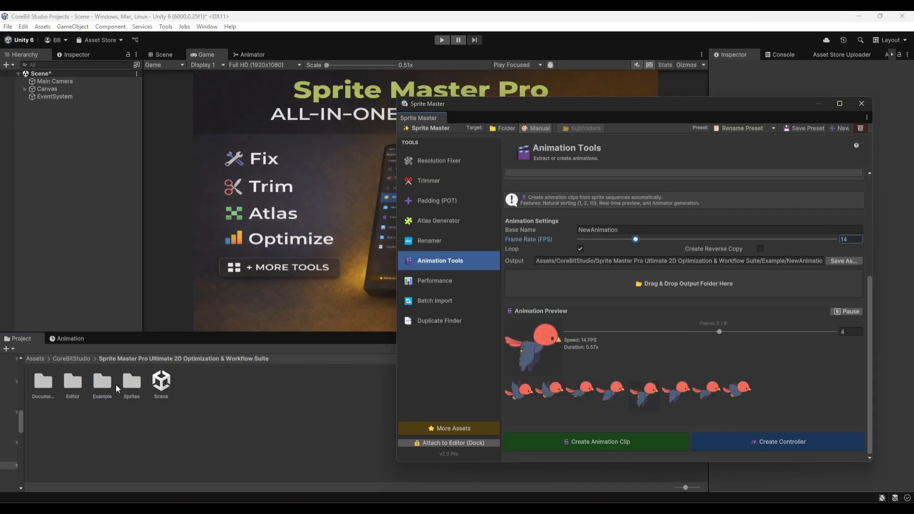
{"action": "double_click", "coordinate": [102, 384]}
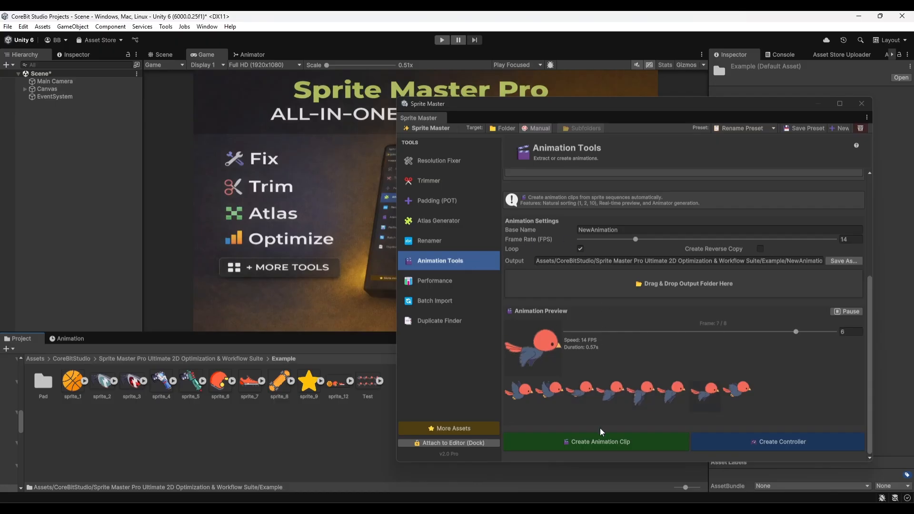
Create the NewAnimation clip, close the Sprite Master window, and select the clip in the Example folder.
{"action": "left_click", "coordinate": [599, 442]}
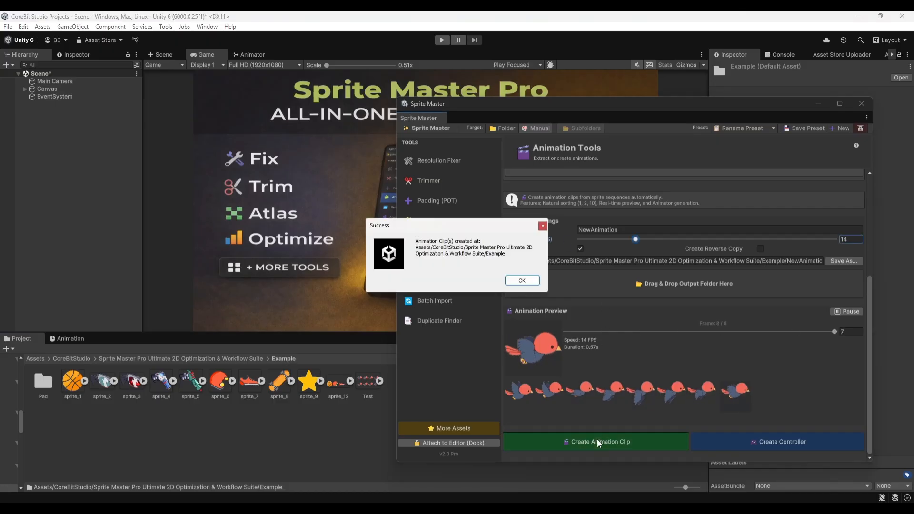
{"action": "left_click", "coordinate": [520, 281]}
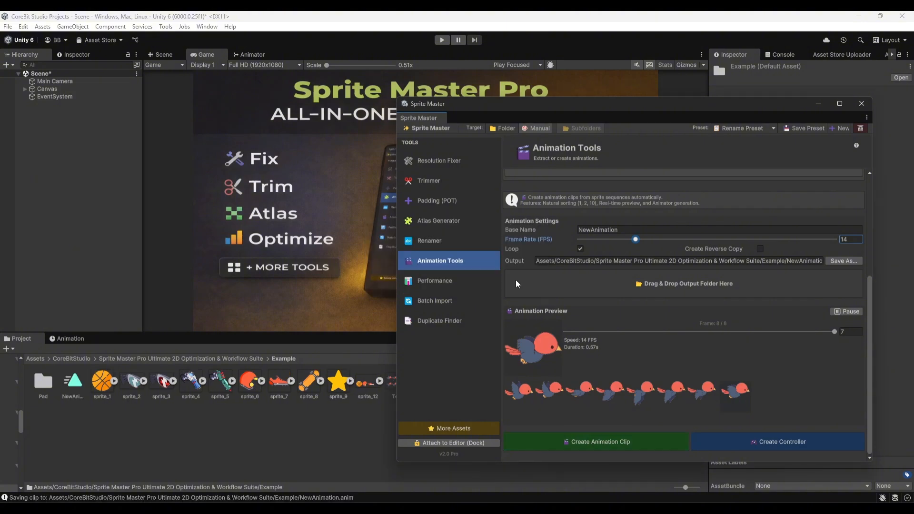
{"action": "left_click", "coordinate": [862, 103]}
{"action": "left_click", "coordinate": [73, 381]}
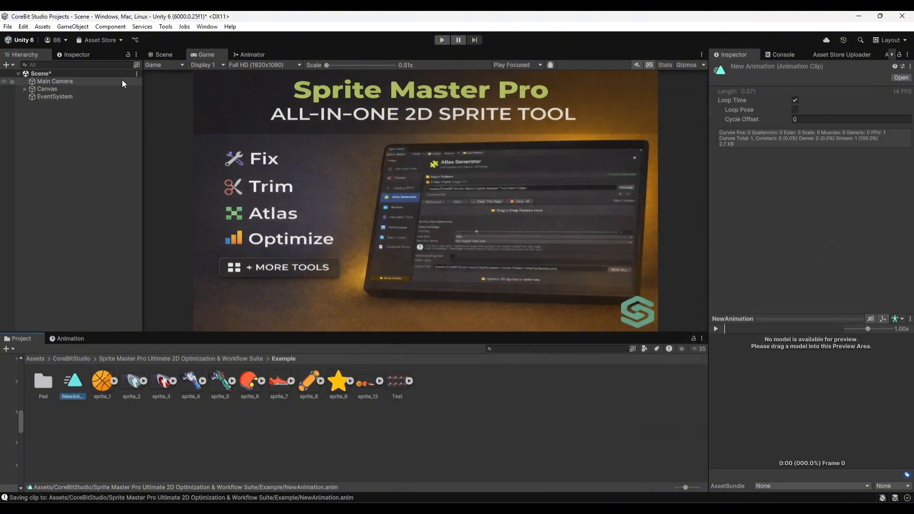
Create a 2D Square sprite object in the scene, keeping its default name.
{"action": "left_click", "coordinate": [157, 51]}
{"action": "right_click", "coordinate": [52, 169]}
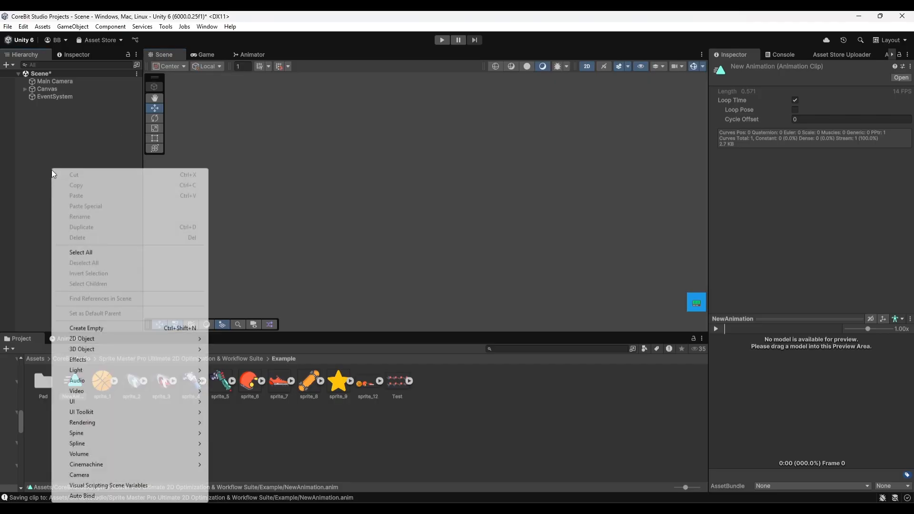
{"action": "mouse_move", "coordinate": [108, 338]}
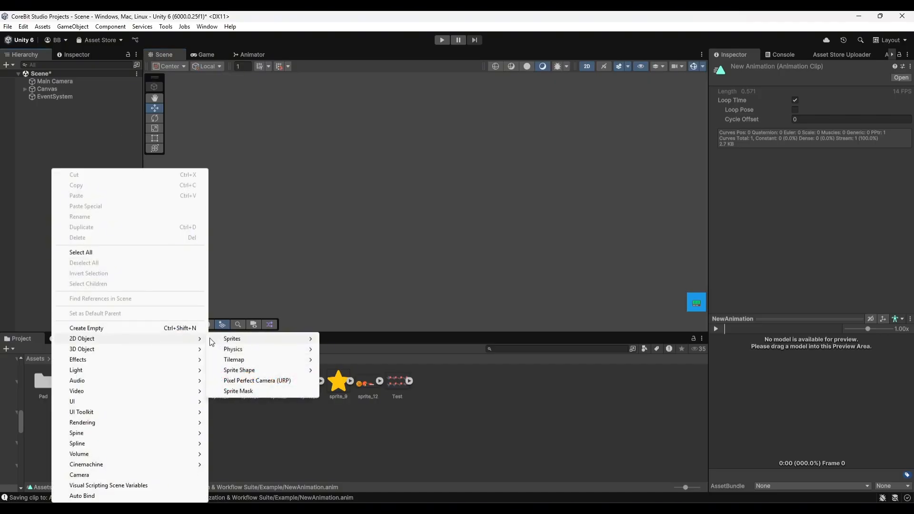
{"action": "mouse_move", "coordinate": [226, 341]}
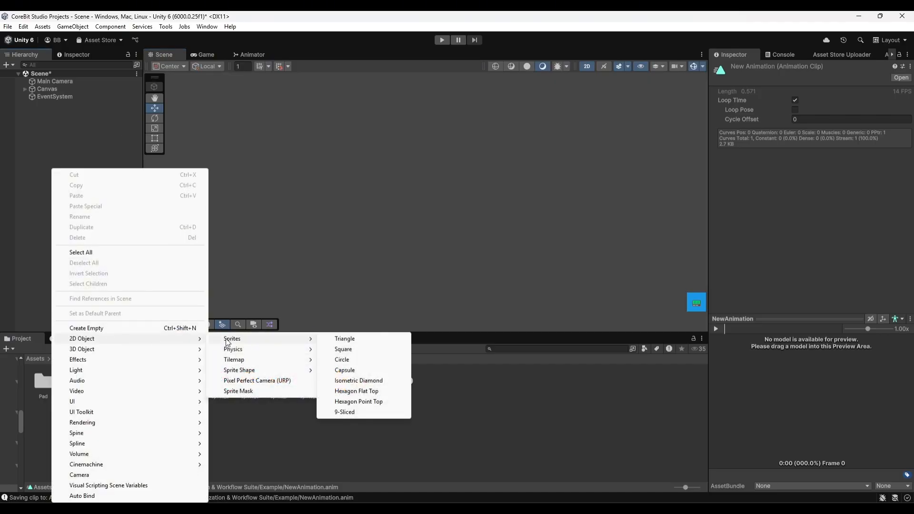
{"action": "left_click", "coordinate": [352, 350]}
{"action": "key", "text": "Return"}
Create an Animator Controller in the Example folder and add the NewAnimation clip to it as a state.
{"action": "right_click", "coordinate": [475, 438]}
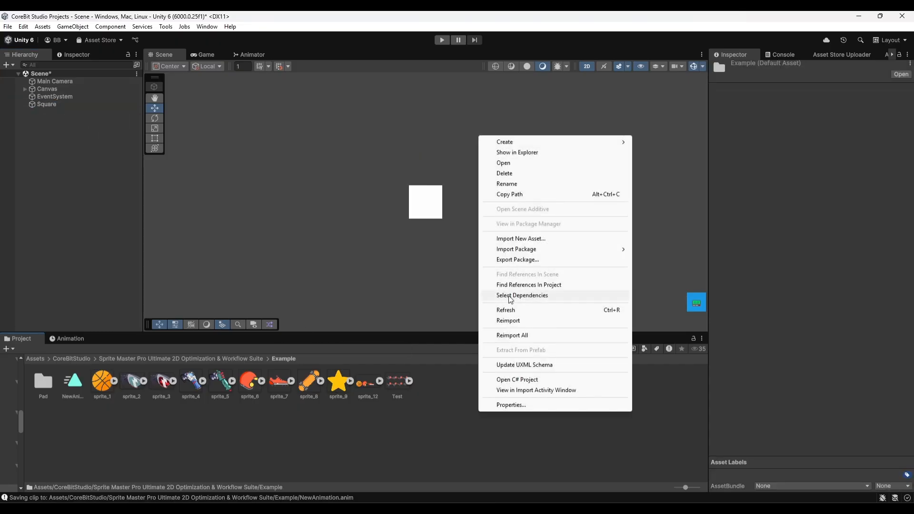
{"action": "mouse_move", "coordinate": [561, 142]}
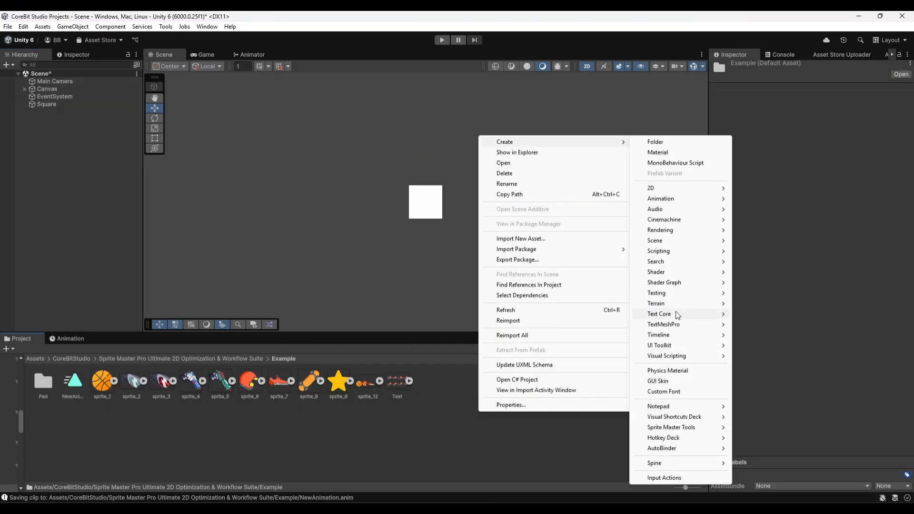
{"action": "mouse_move", "coordinate": [655, 202]}
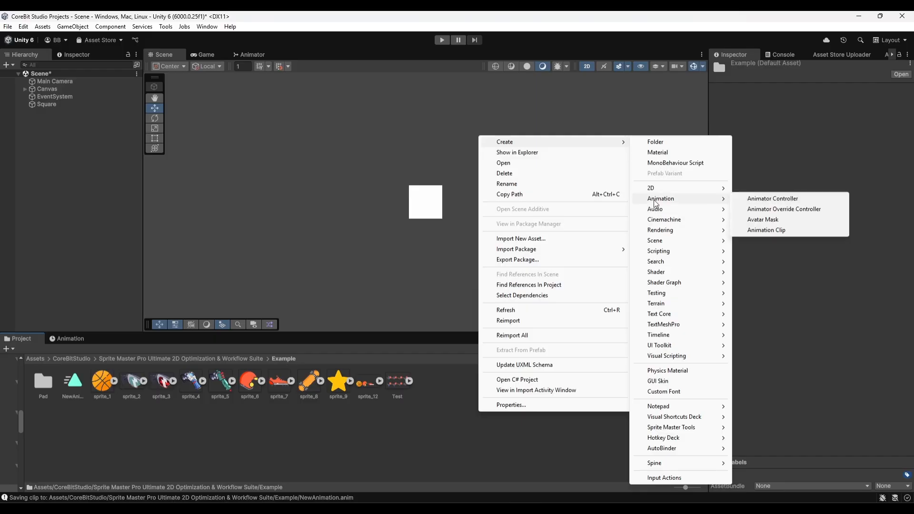
{"action": "left_click", "coordinate": [762, 199]}
{"action": "double_click", "coordinate": [76, 390]}
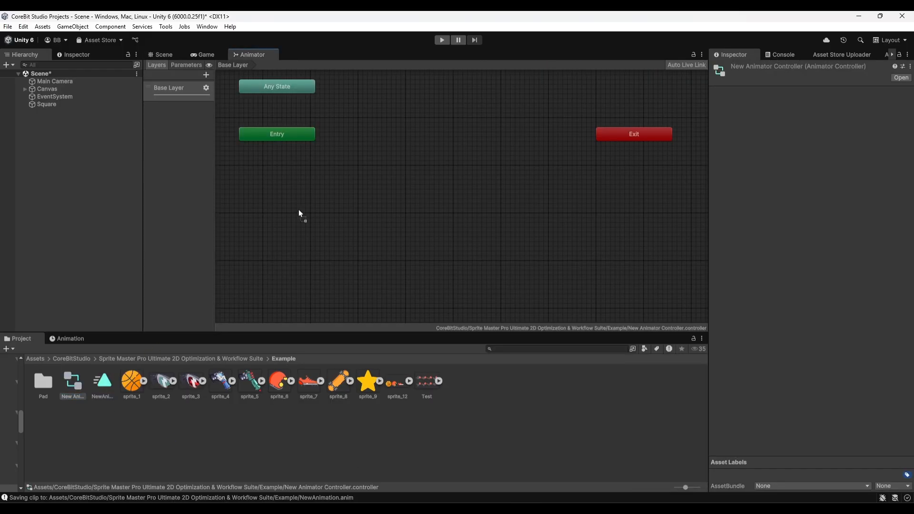
{"action": "left_click_drag", "start_coordinate": [300, 214], "coordinate": [300, 214]}
Add an Animator component to the Square object.
{"action": "left_click", "coordinate": [164, 55]}
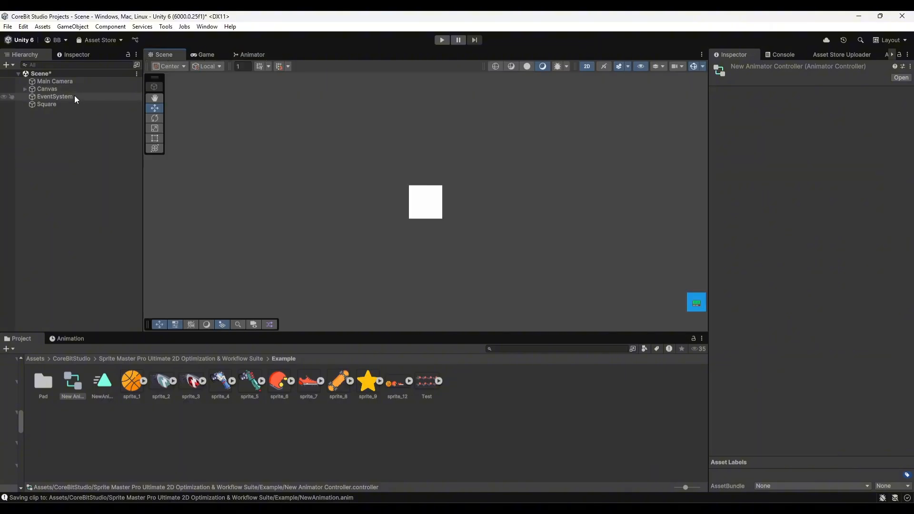
{"action": "left_click", "coordinate": [62, 104]}
{"action": "left_click", "coordinate": [802, 307]}
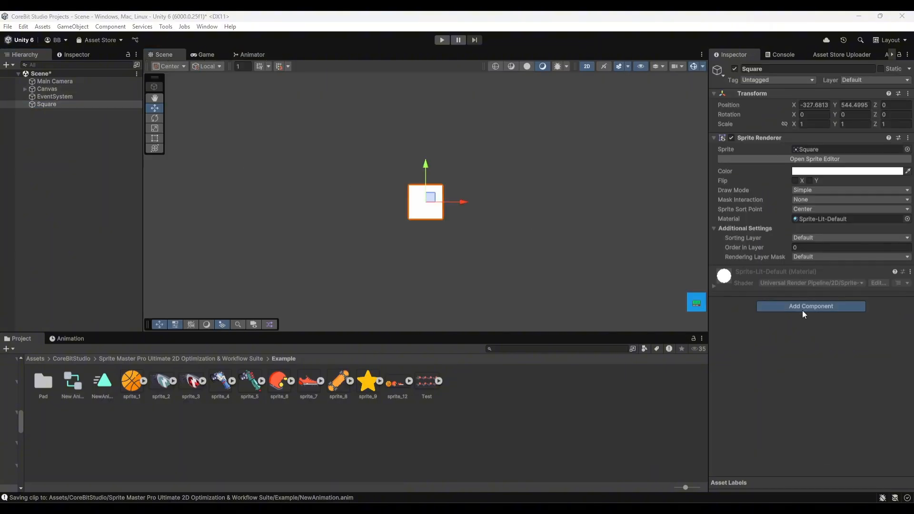
{"action": "type", "text": "ઠ"}
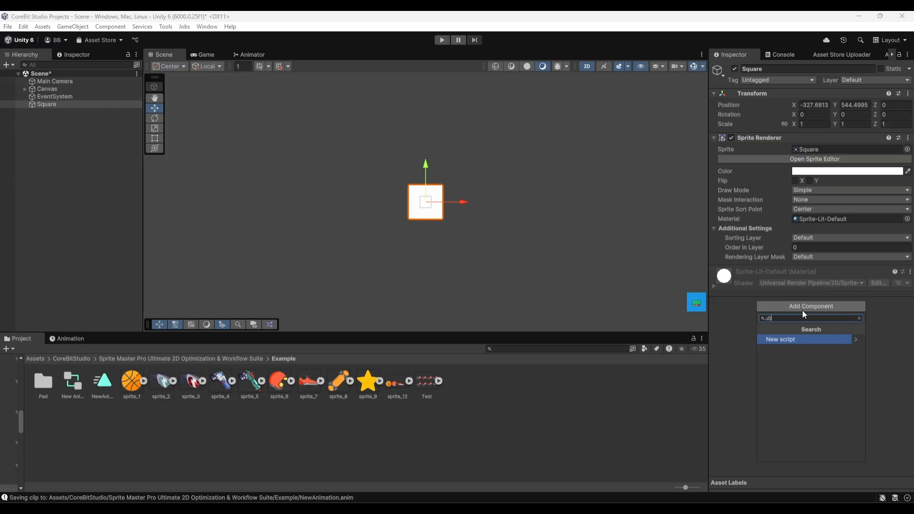
{"action": "type", "text": "ნ"}
{"action": "key", "text": "BackSpace"}
{"action": "key", "text": "BackSpace"}
{"action": "type", "text": "ani"}
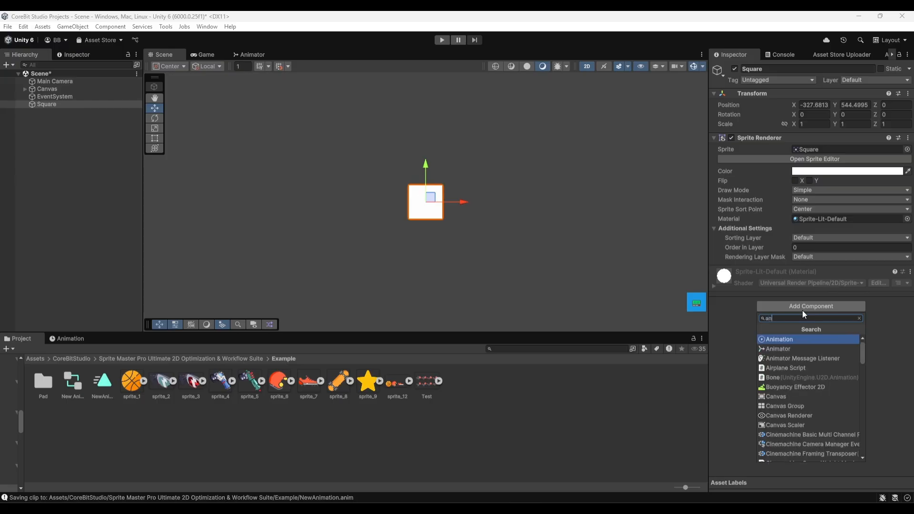
{"action": "left_click", "coordinate": [796, 348]}
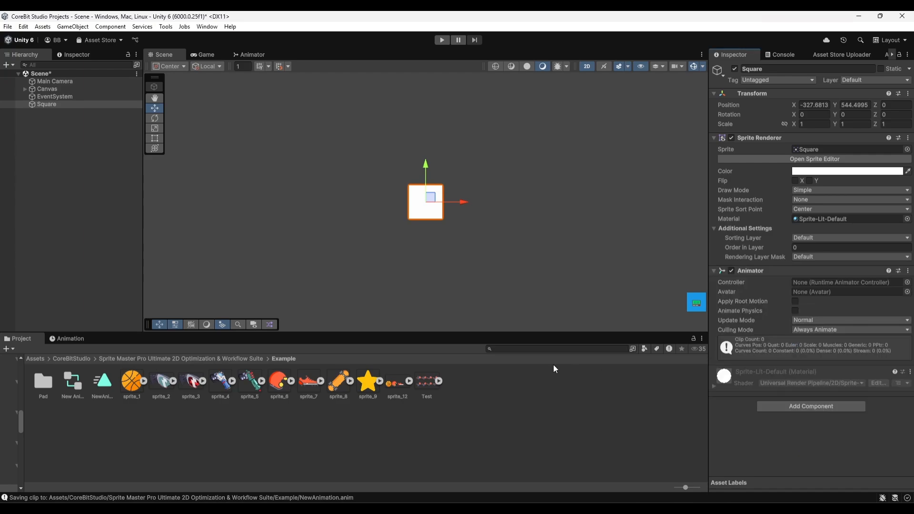
Assign the new animator controller from the Example folder to the Square's Animator component.
{"action": "left_click", "coordinate": [100, 383]}
{"action": "left_click", "coordinate": [42, 104]}
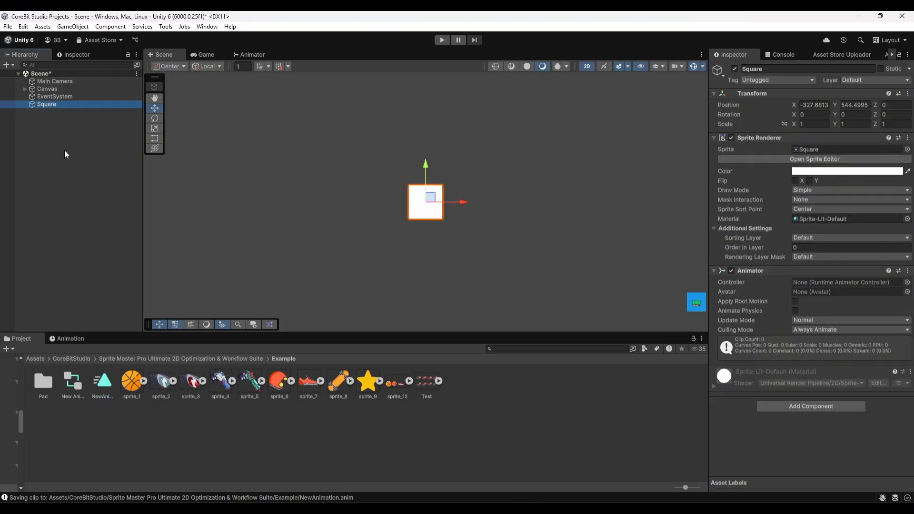
{"action": "left_click_drag", "start_coordinate": [82, 373], "coordinate": [810, 283]}
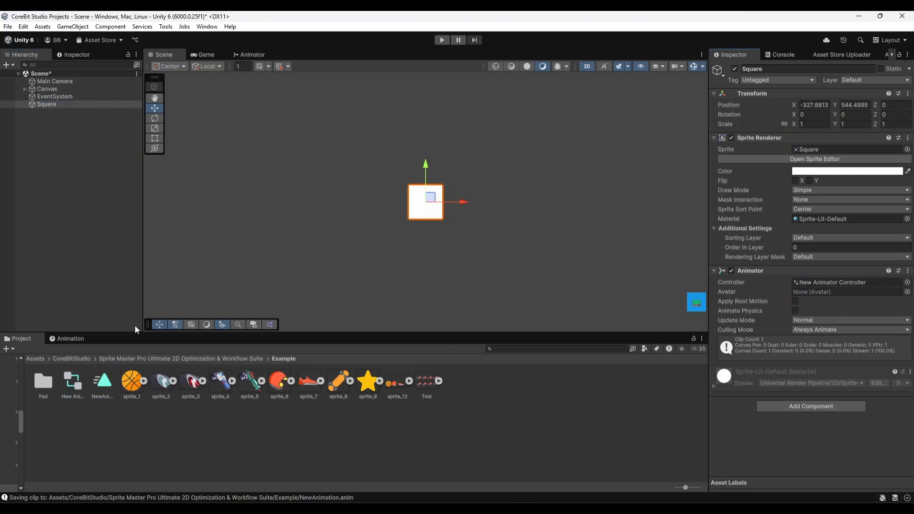
Play the NewAnimation clip on the Square to preview the bird's flight, and return to the project assets.
{"action": "left_click", "coordinate": [80, 339]}
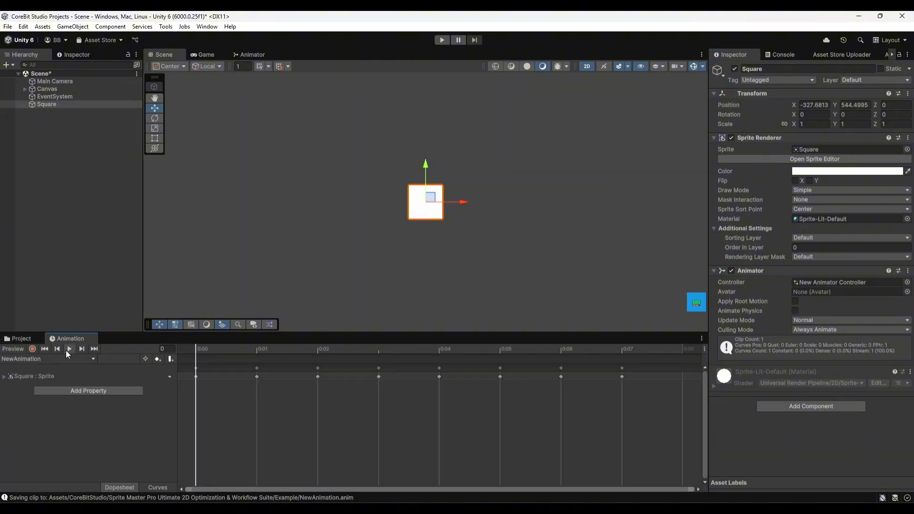
{"action": "left_click", "coordinate": [67, 351]}
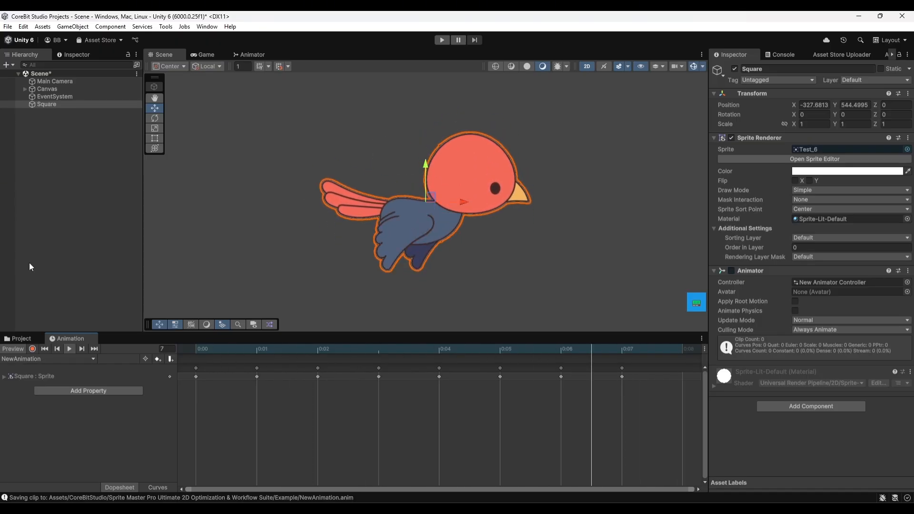
{"action": "left_click", "coordinate": [30, 338]}
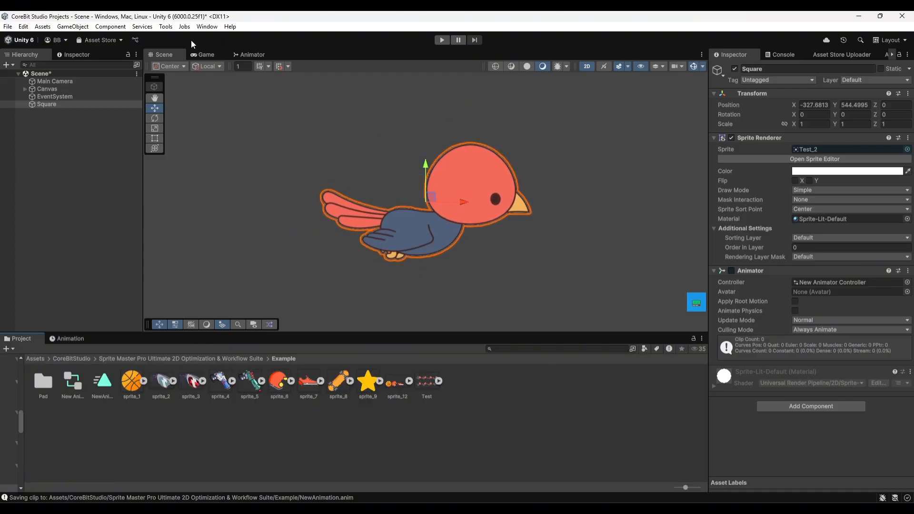
Show the Game view and open the Performance tool in Sprite Master Tools.
{"action": "left_click", "coordinate": [198, 53]}
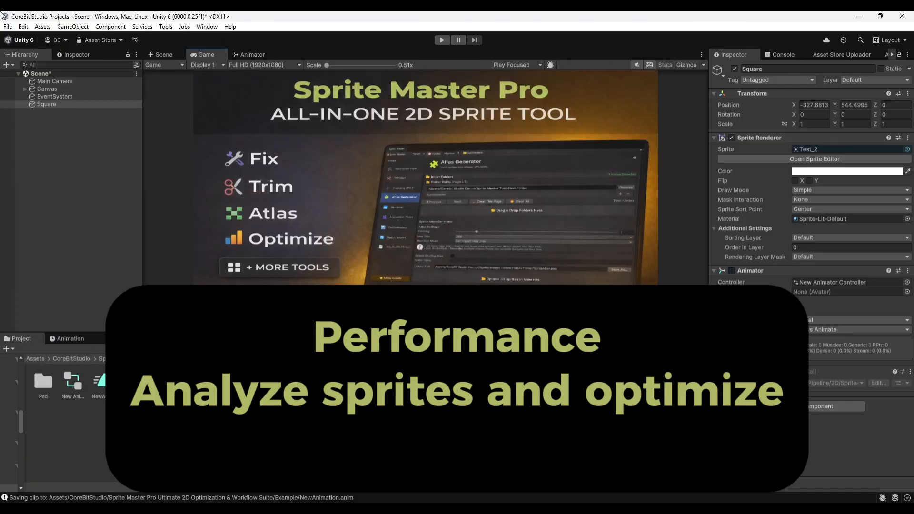
{"action": "left_click", "coordinate": [168, 27]}
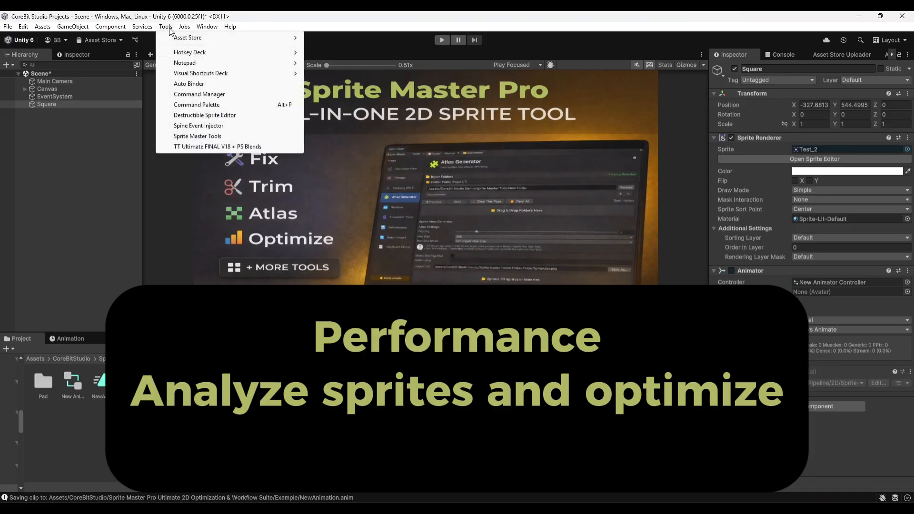
{"action": "left_click", "coordinate": [198, 136]}
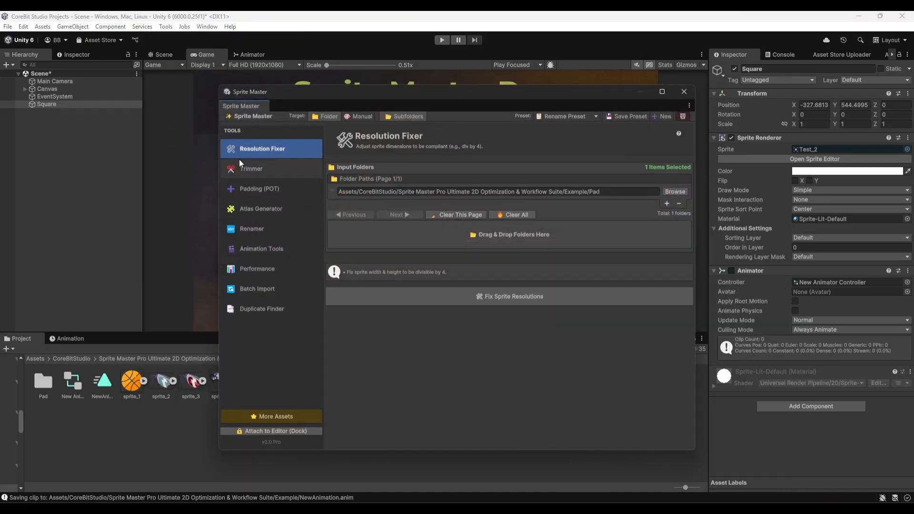
{"action": "left_click", "coordinate": [245, 270]}
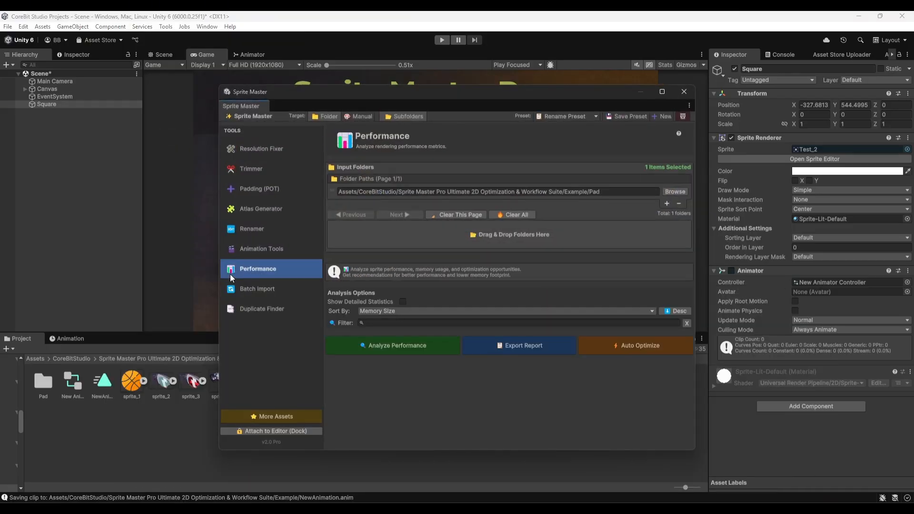
Add the Example folder as input for the performance analysis and remove the Example/Pad folder from the list.
{"action": "left_click", "coordinate": [180, 359]}
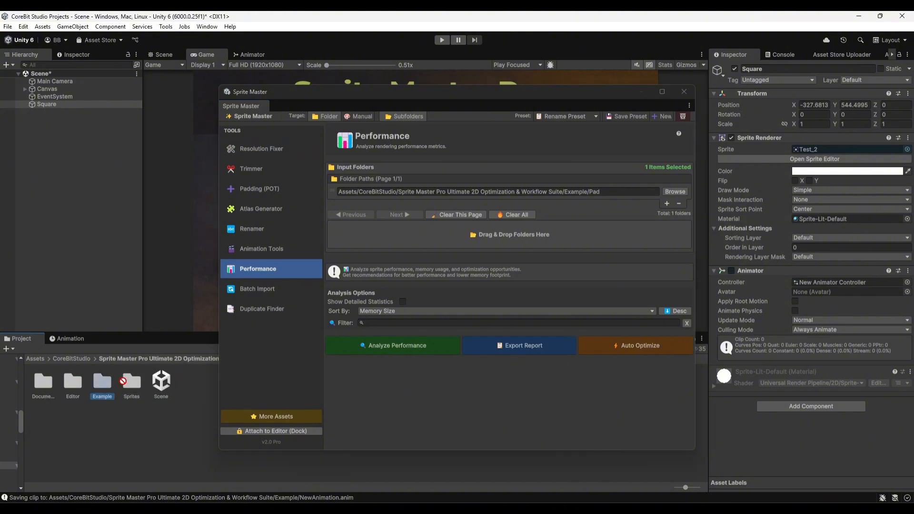
{"action": "left_click_drag", "start_coordinate": [121, 380], "coordinate": [419, 240]}
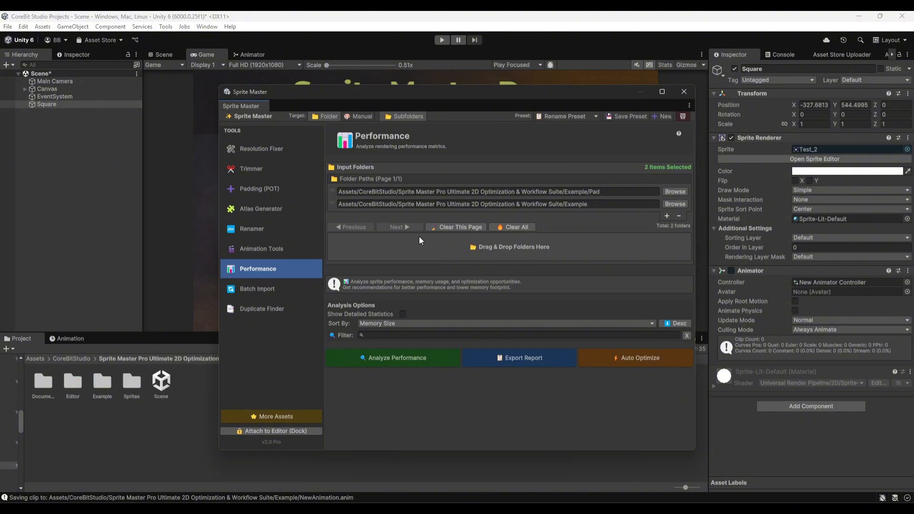
{"action": "left_click", "coordinate": [338, 193]}
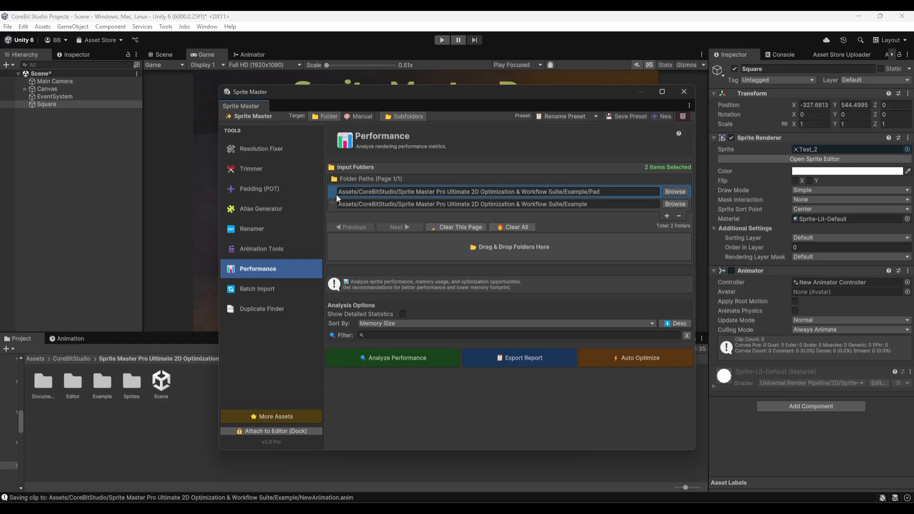
{"action": "left_click", "coordinate": [678, 217]}
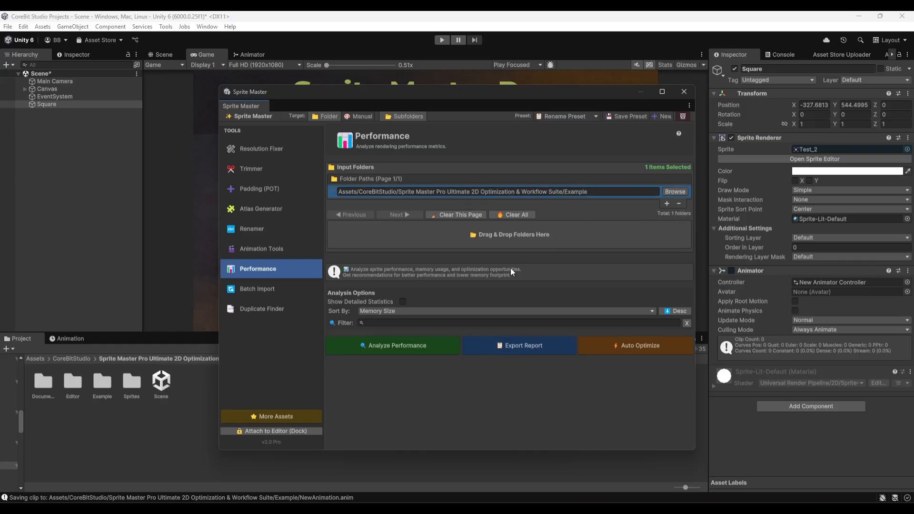
Analyze the performance of the Example folder's sprites and review the per-sprite details down to the end of the list.
{"action": "left_click", "coordinate": [401, 346]}
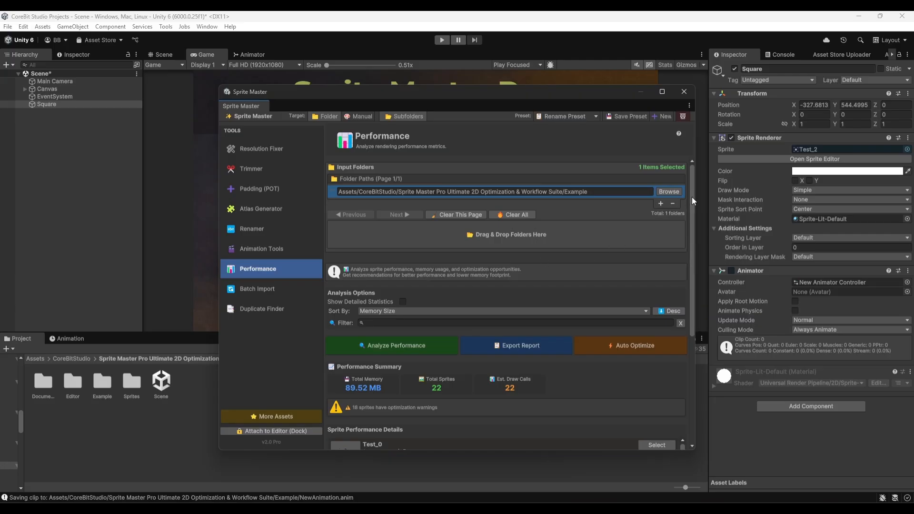
{"action": "left_click_drag", "start_coordinate": [692, 196], "coordinate": [692, 345]}
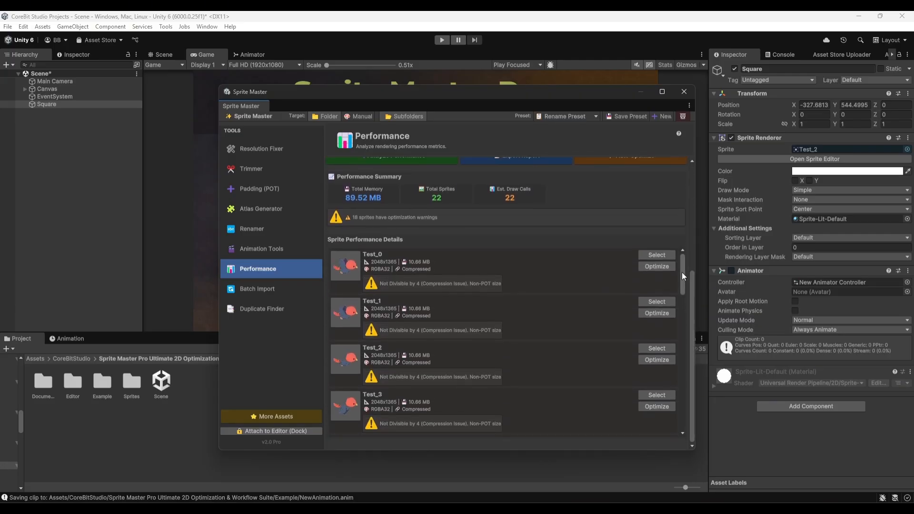
{"action": "left_click_drag", "start_coordinate": [683, 272], "coordinate": [682, 407]}
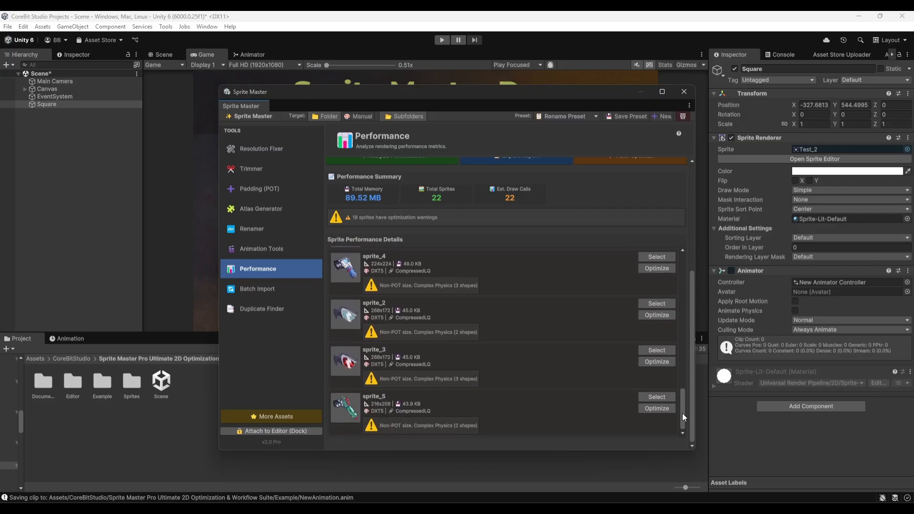
Set the performance results to sort by Vertex Count.
{"action": "left_click_drag", "start_coordinate": [681, 406], "coordinate": [682, 265]}
{"action": "scroll", "coordinate": [433, 218], "scroll_direction": "up", "scroll_amount": 4}
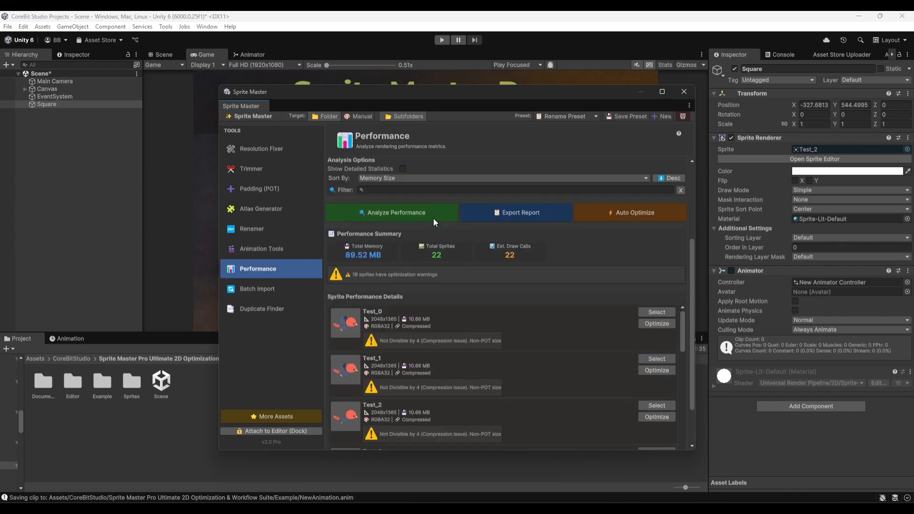
{"action": "left_click", "coordinate": [401, 234]}
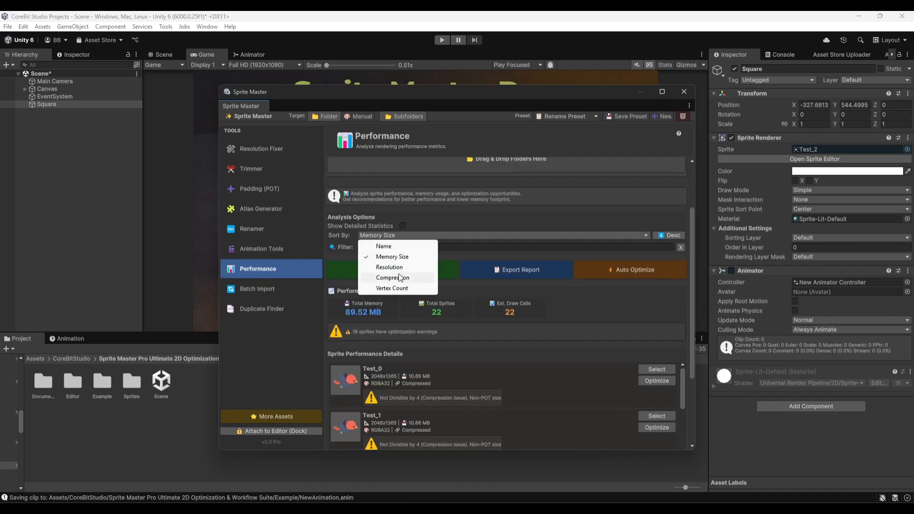
{"action": "left_click", "coordinate": [398, 289]}
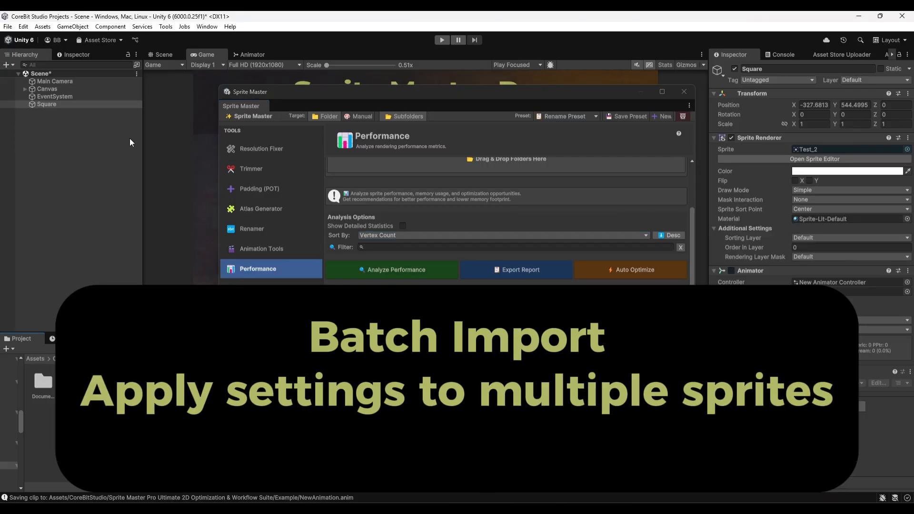
Open the Batch Import tool and examine its basic, advanced and platform-specific import settings.
{"action": "left_click", "coordinate": [271, 289]}
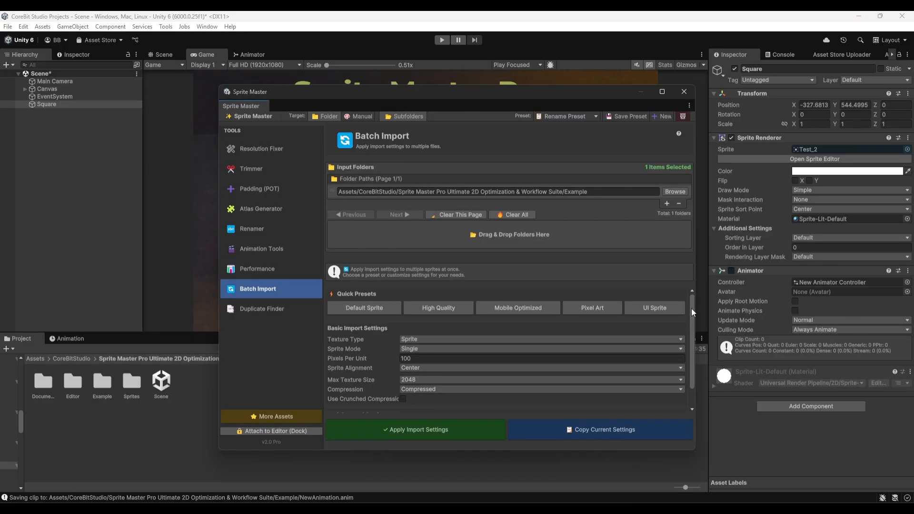
{"action": "left_click_drag", "start_coordinate": [691, 308], "coordinate": [693, 331]}
{"action": "left_click", "coordinate": [334, 407]}
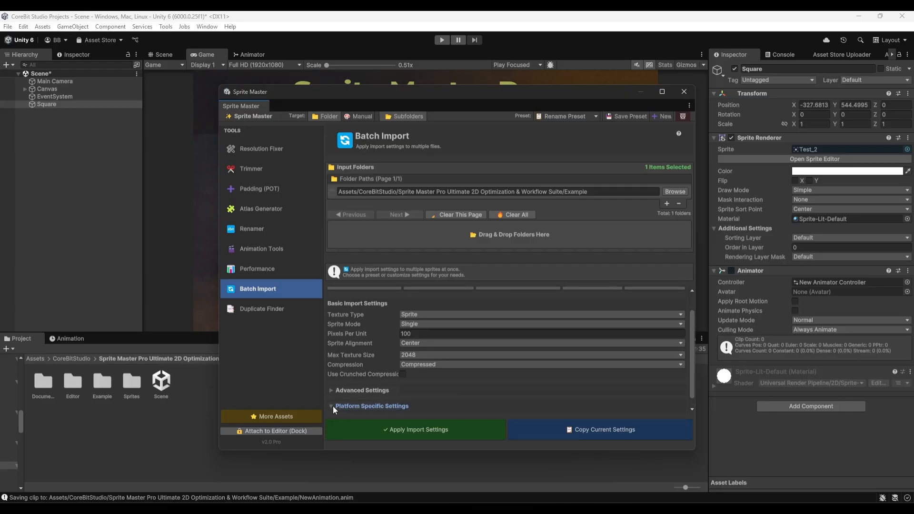
{"action": "left_click", "coordinate": [330, 392]}
{"action": "scroll", "coordinate": [359, 391], "scroll_direction": "down", "scroll_amount": 3}
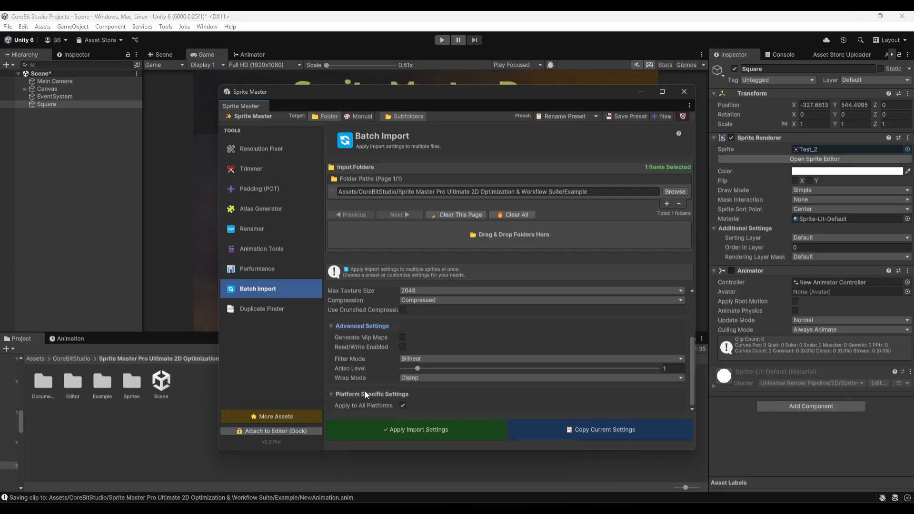
{"action": "scroll", "coordinate": [365, 391], "scroll_direction": "up", "scroll_amount": 4}
Load the Default Sprite quick preset and replace it with the High Quality preset in Batch Import.
{"action": "left_click", "coordinate": [372, 305]}
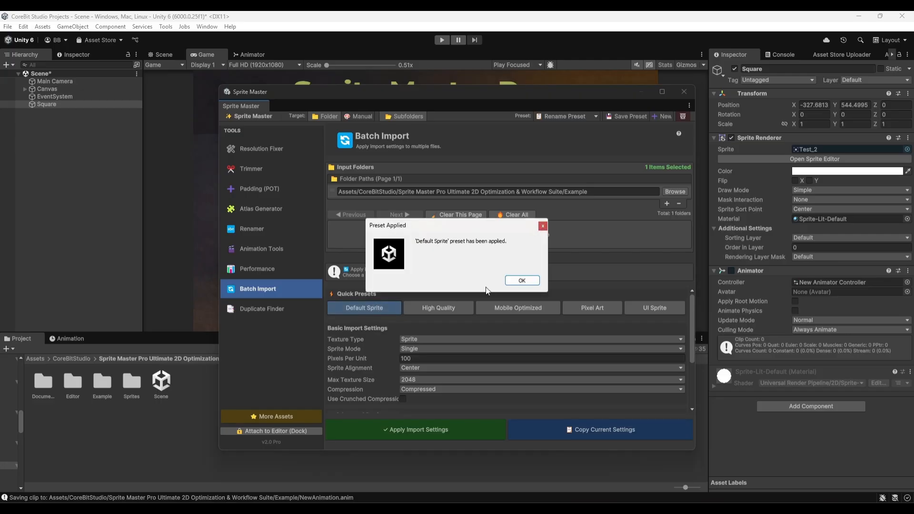
{"action": "left_click", "coordinate": [520, 281]}
{"action": "left_click", "coordinate": [438, 308]}
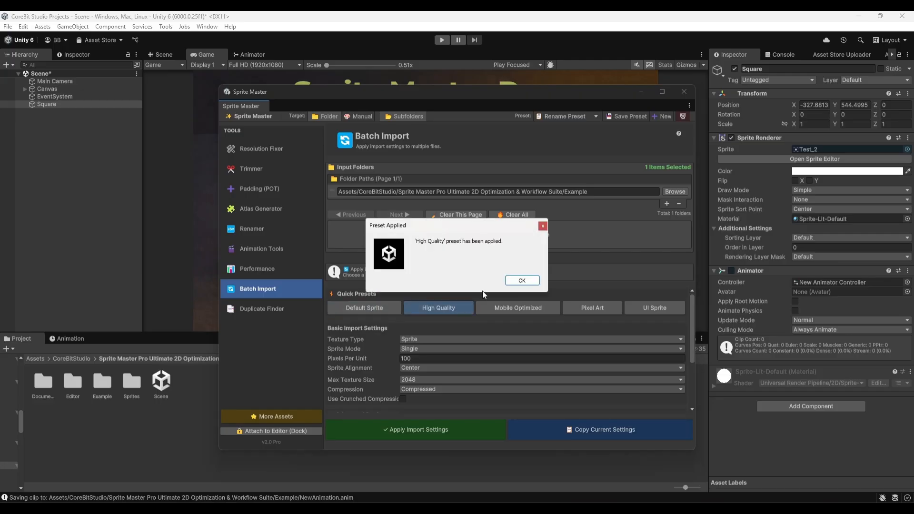
{"action": "left_click", "coordinate": [521, 281]}
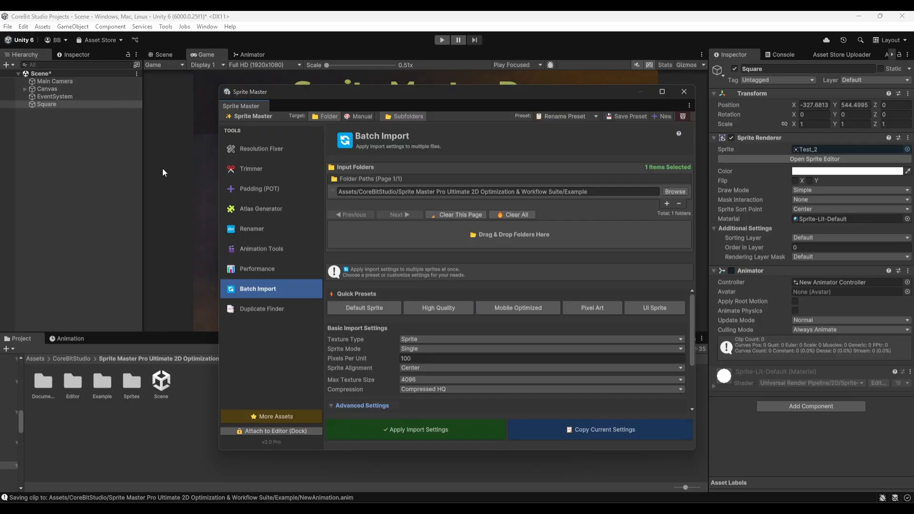
Open the Duplicate Finder, move its window clear of the project assets, and duplicate the Ball sprite in the Example/Pad folder.
{"action": "left_click", "coordinate": [262, 309]}
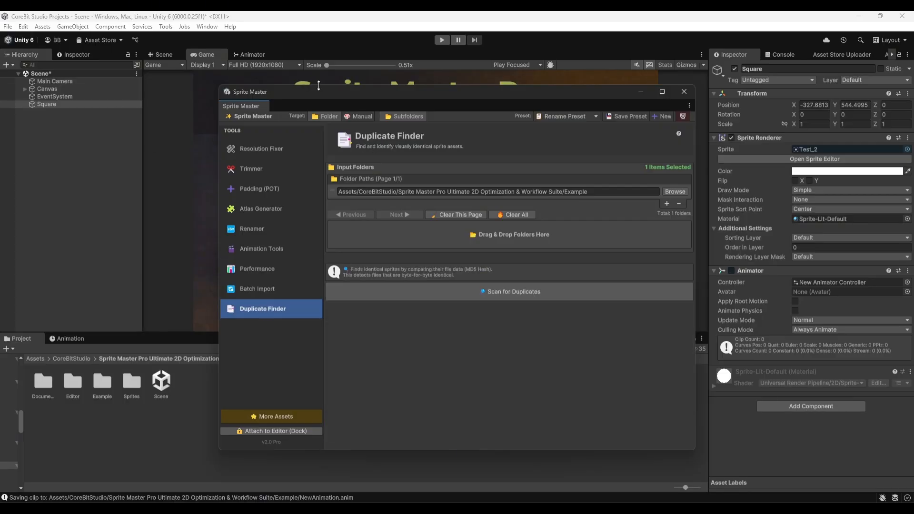
{"action": "left_click_drag", "start_coordinate": [321, 95], "coordinate": [515, 101]}
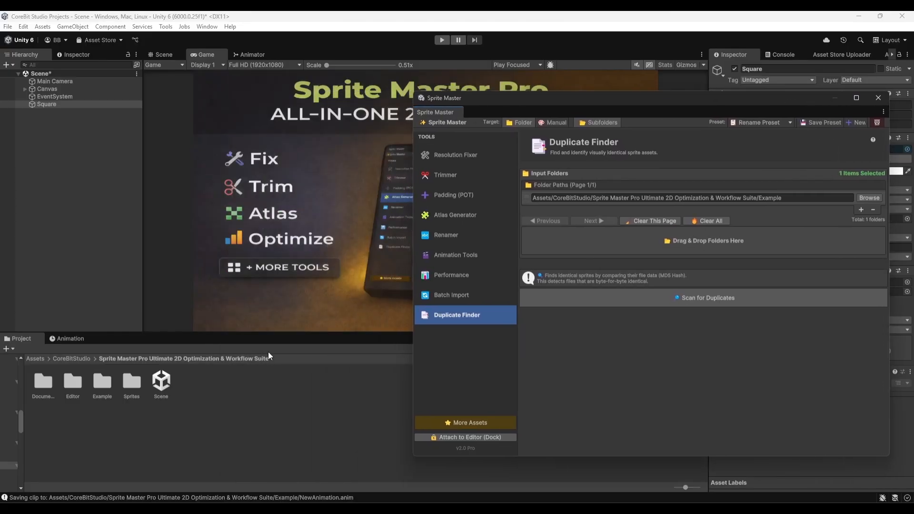
{"action": "double_click", "coordinate": [100, 383]}
{"action": "double_click", "coordinate": [46, 383]}
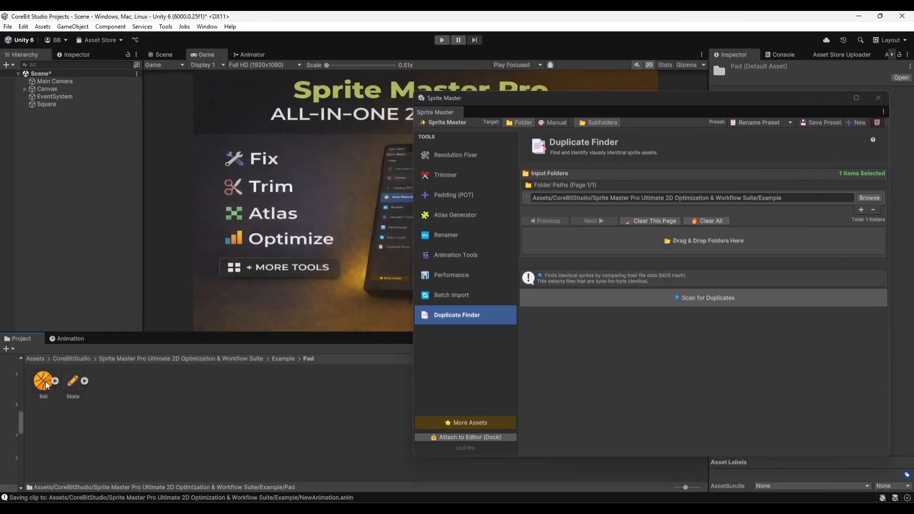
{"action": "left_click", "coordinate": [44, 384]}
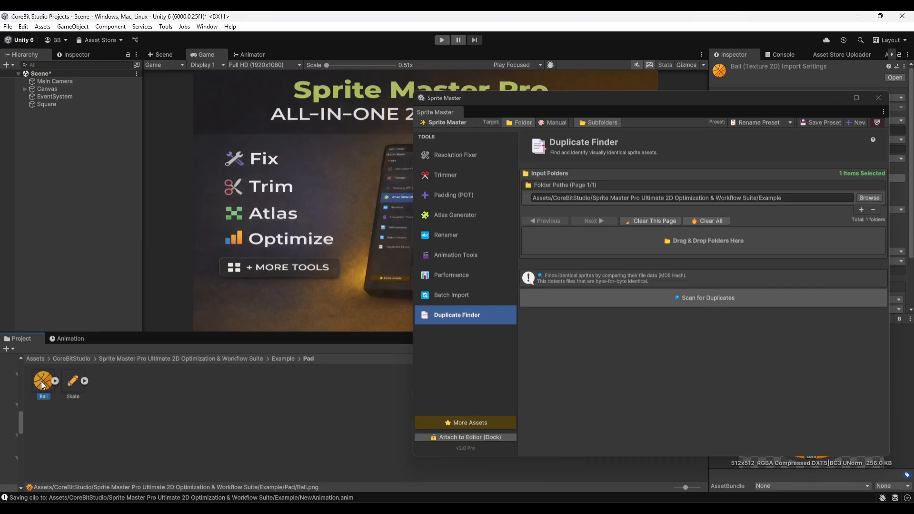
{"action": "key", "text": "ctrl+d"}
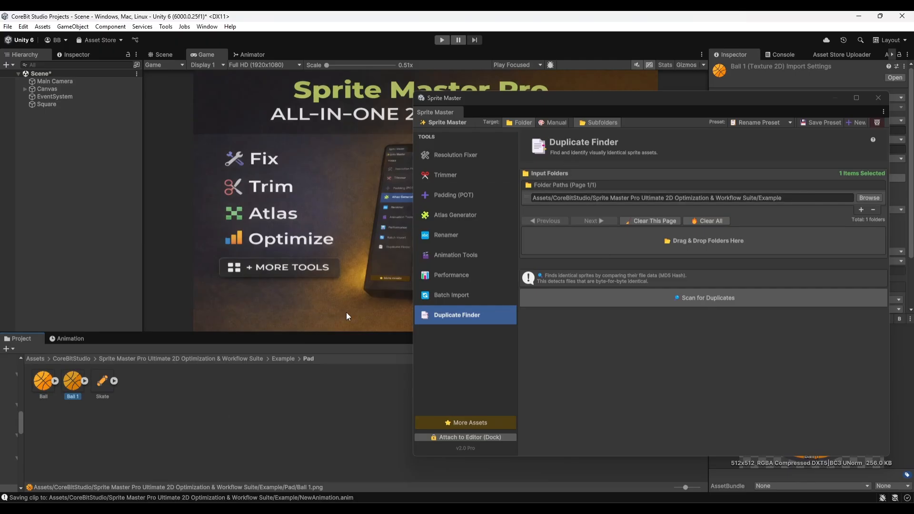
Replace the Example folder with its Pad subfolder as the Duplicate Finder's input.
{"action": "left_click", "coordinate": [282, 359]}
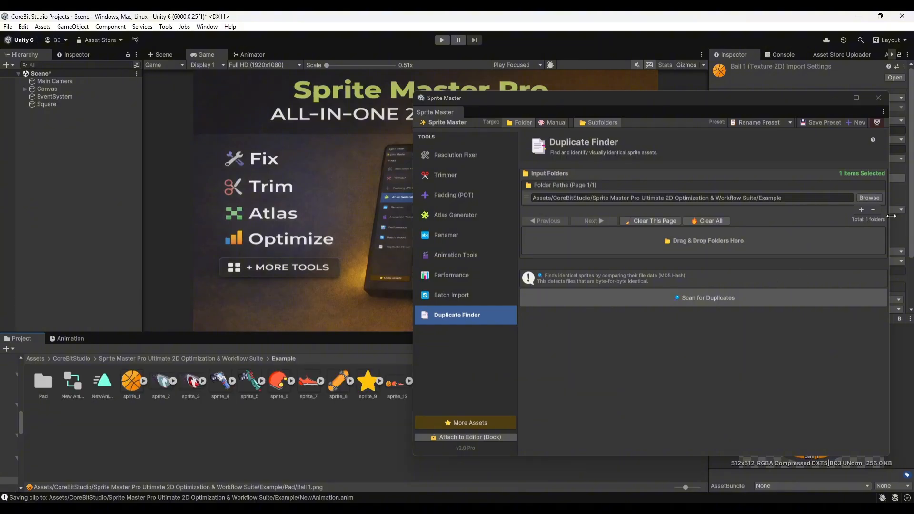
{"action": "left_click", "coordinate": [874, 210]}
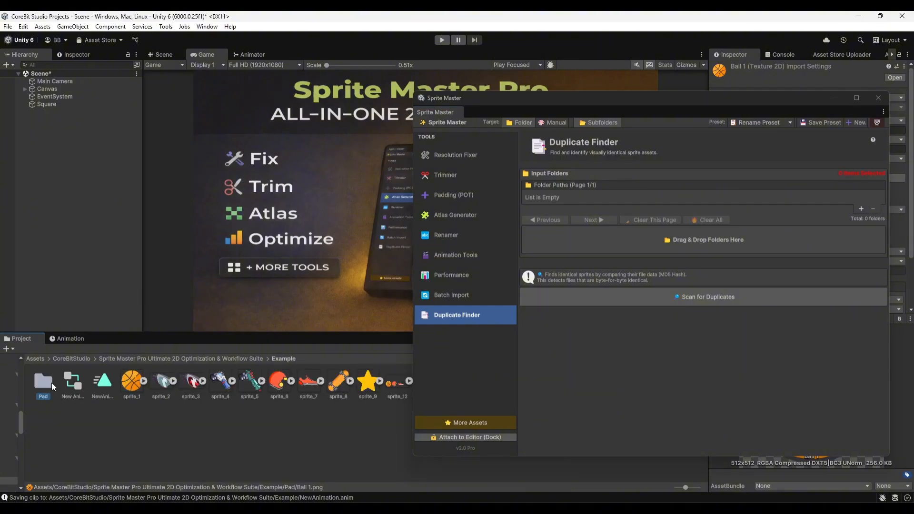
{"action": "left_click_drag", "start_coordinate": [51, 383], "coordinate": [604, 247]}
Scan the Pad folder for duplicates and select Ball 1 and Ball in turn from the identical files.
{"action": "left_click", "coordinate": [677, 298]}
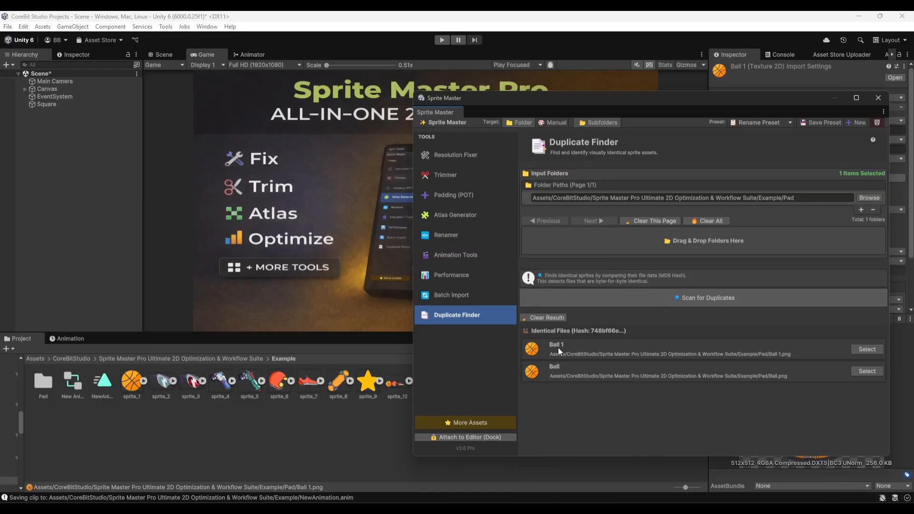
{"action": "left_click", "coordinate": [867, 350]}
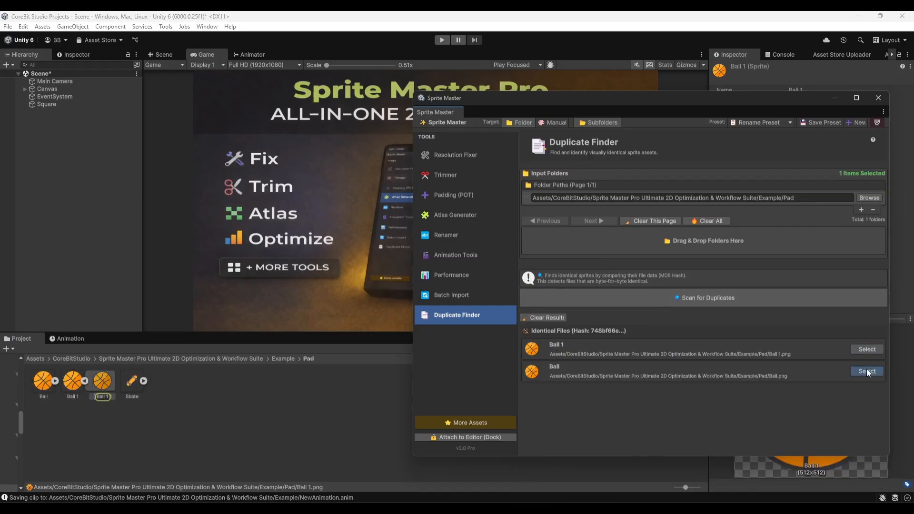
{"action": "left_click", "coordinate": [867, 371]}
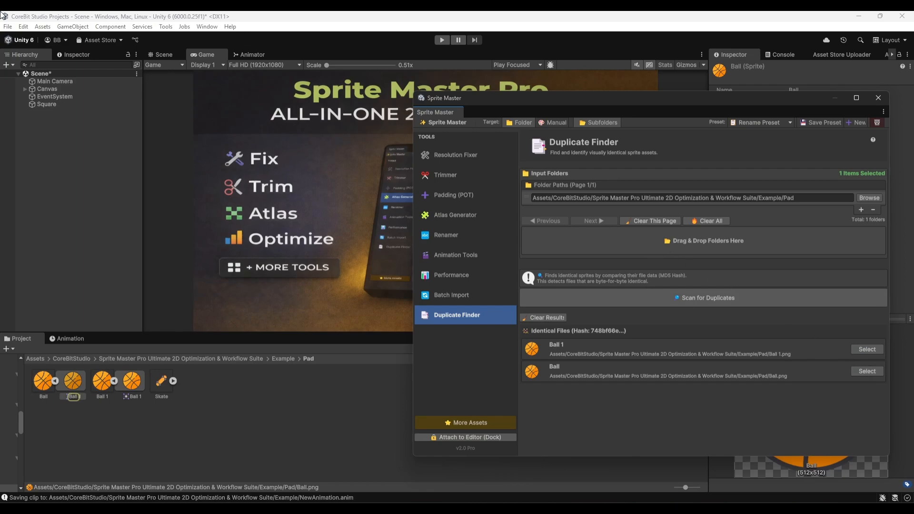